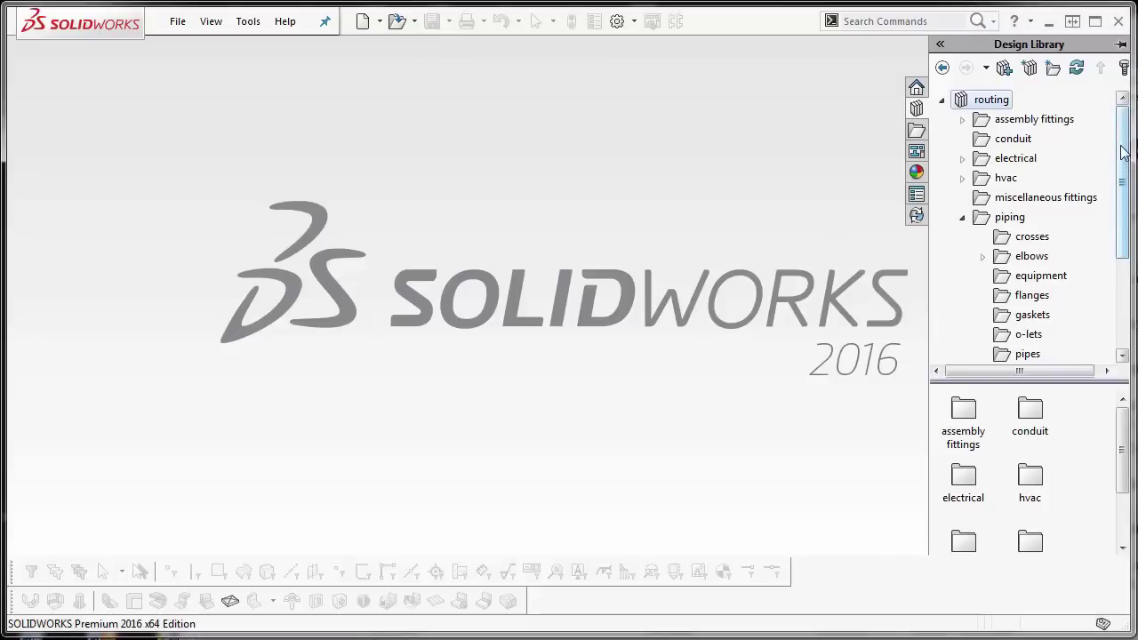
Step: Browse the Design Library to routing > piping > pipes and select the pipe.sldprt part
drag(1122, 173, 1098, 234)
click(1027, 257)
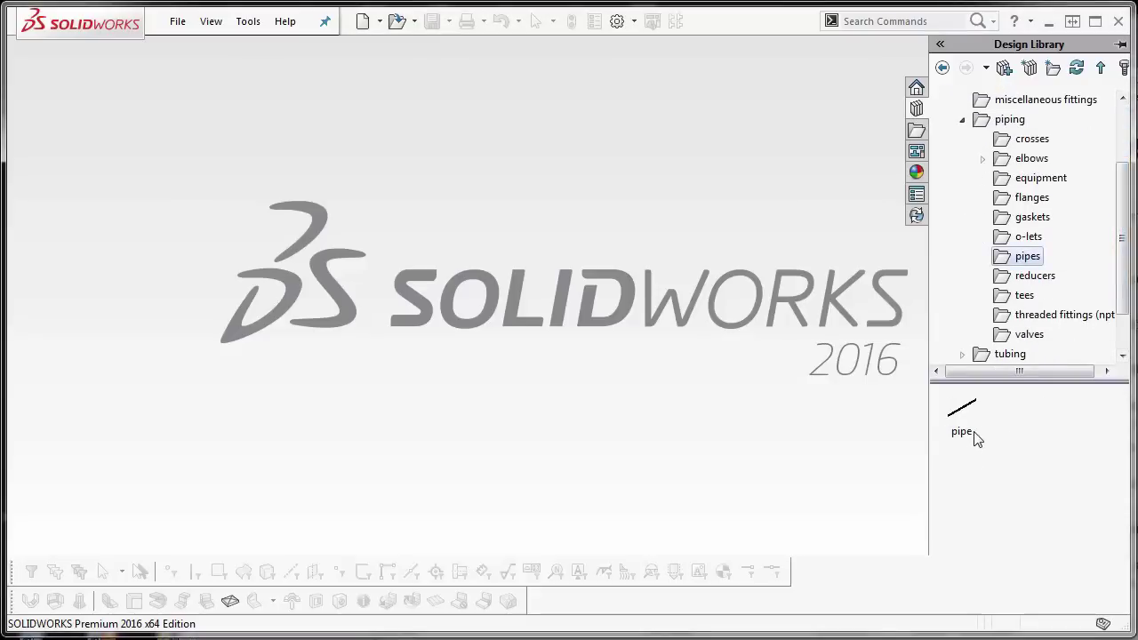
mouse_move(966, 421)
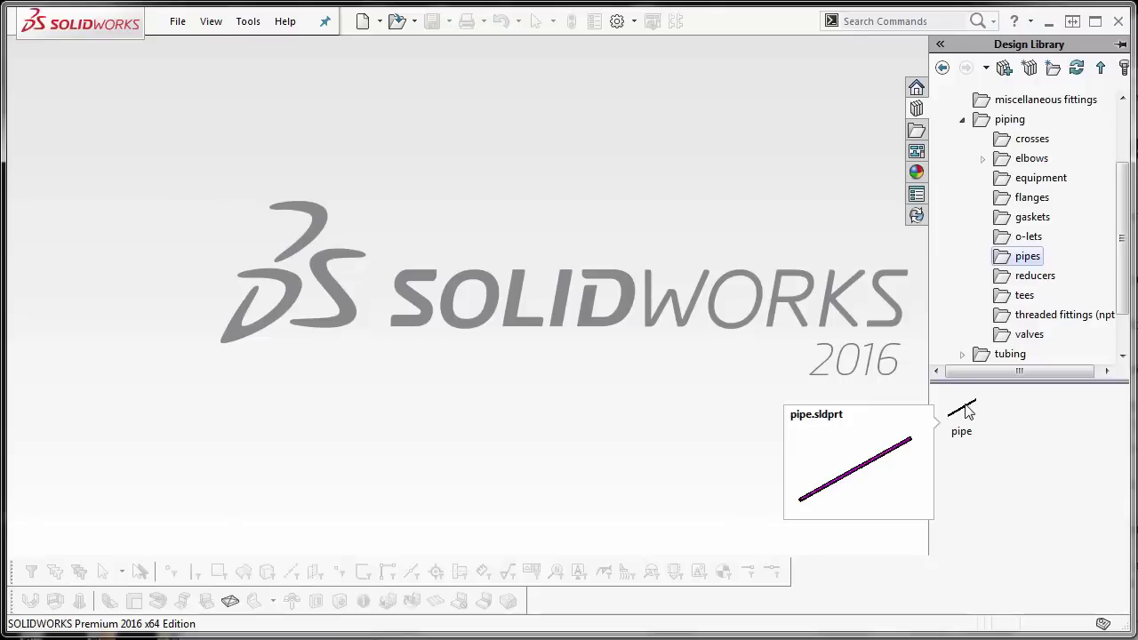
Step: Open pipe.sldprt and review its Custom and Configuration Specific file properties
click(968, 410)
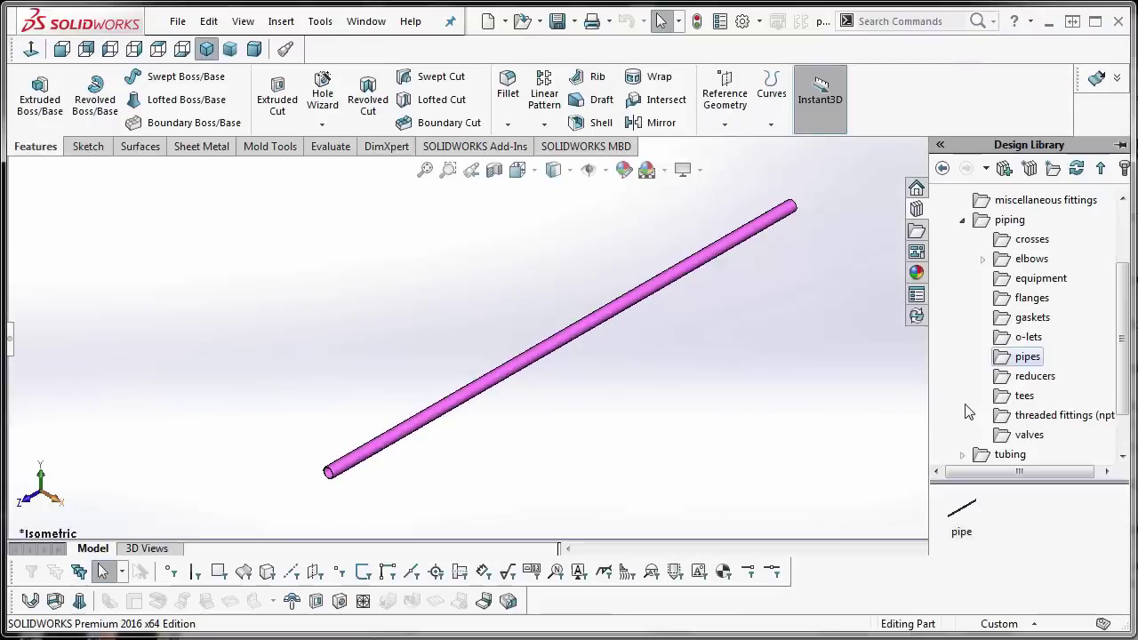
click(11, 339)
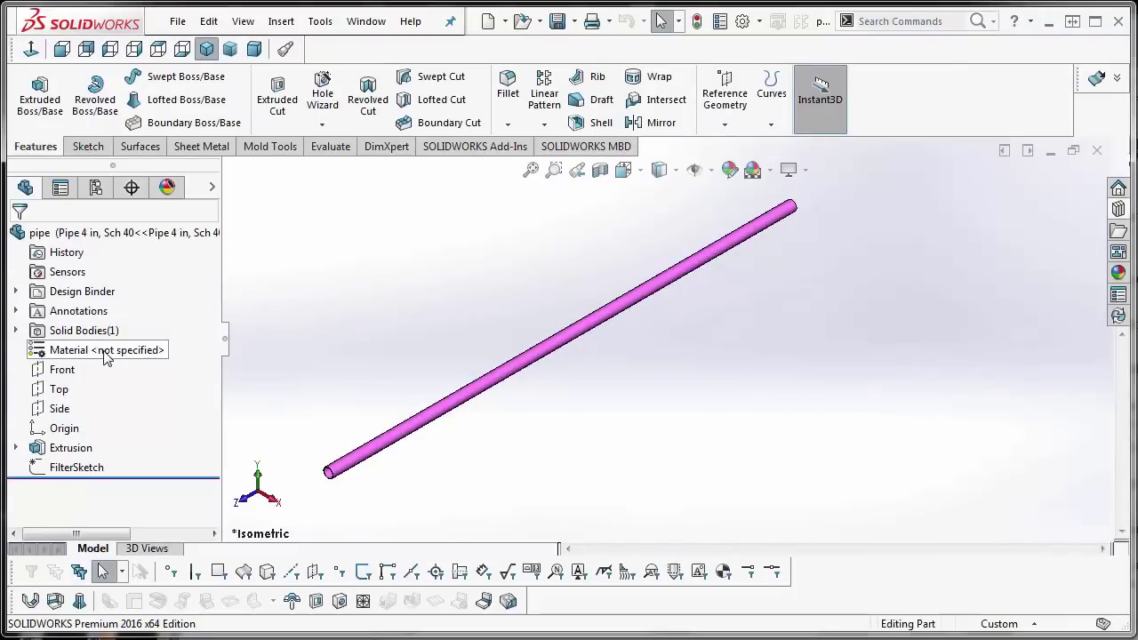
click(721, 22)
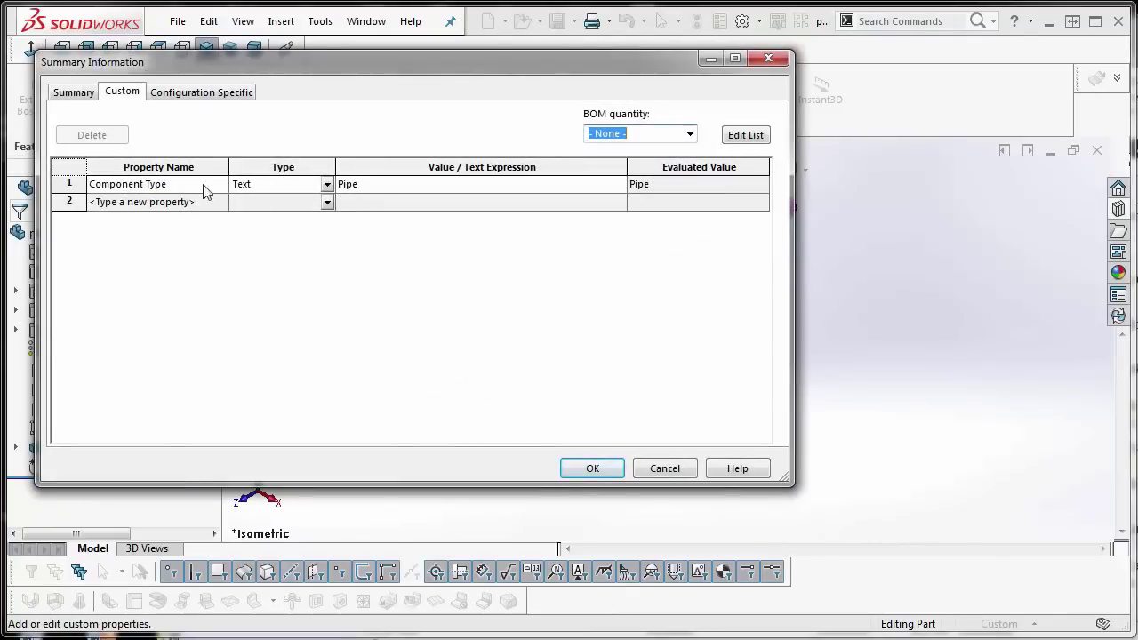
click(203, 92)
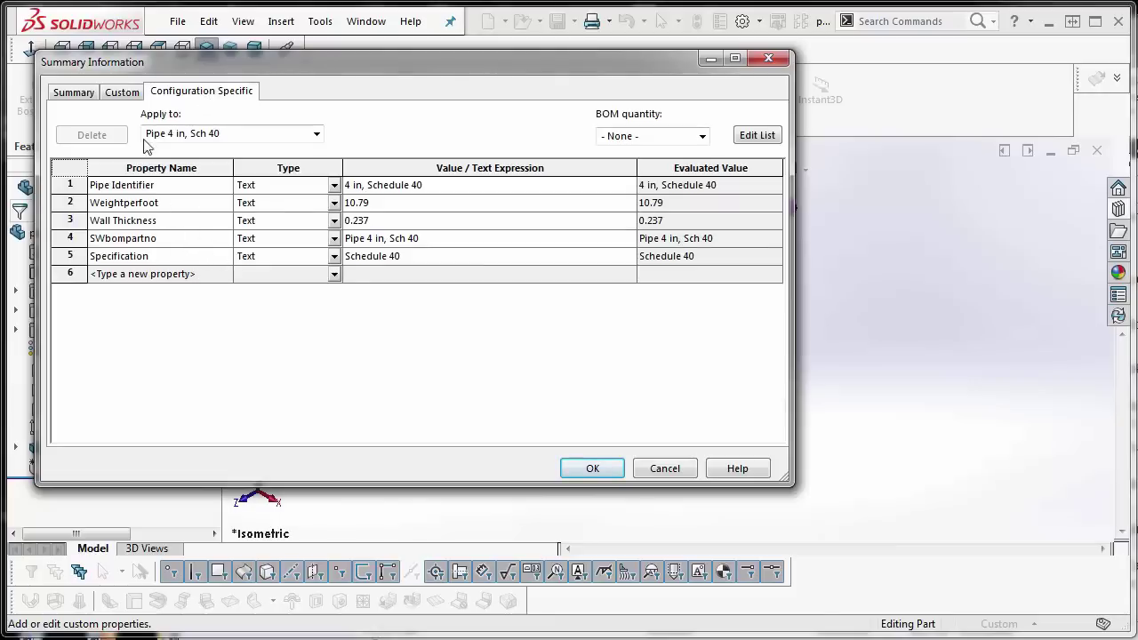
click(122, 92)
click(592, 468)
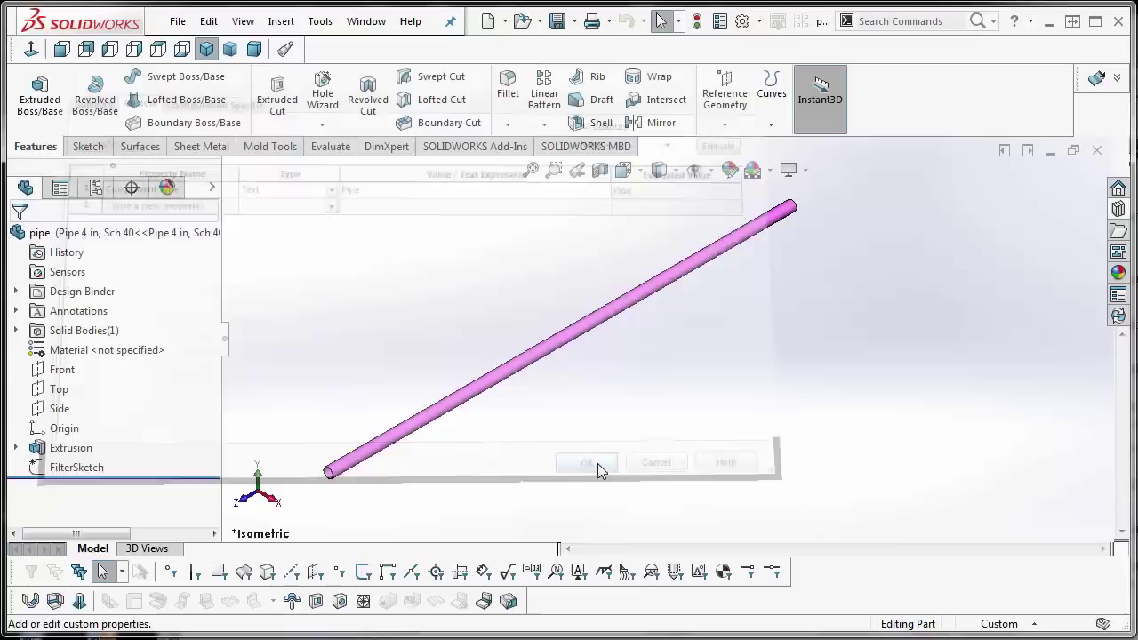
Step: Save a copy named 'SS - pipe', then close the original pipe part without saving
click(178, 20)
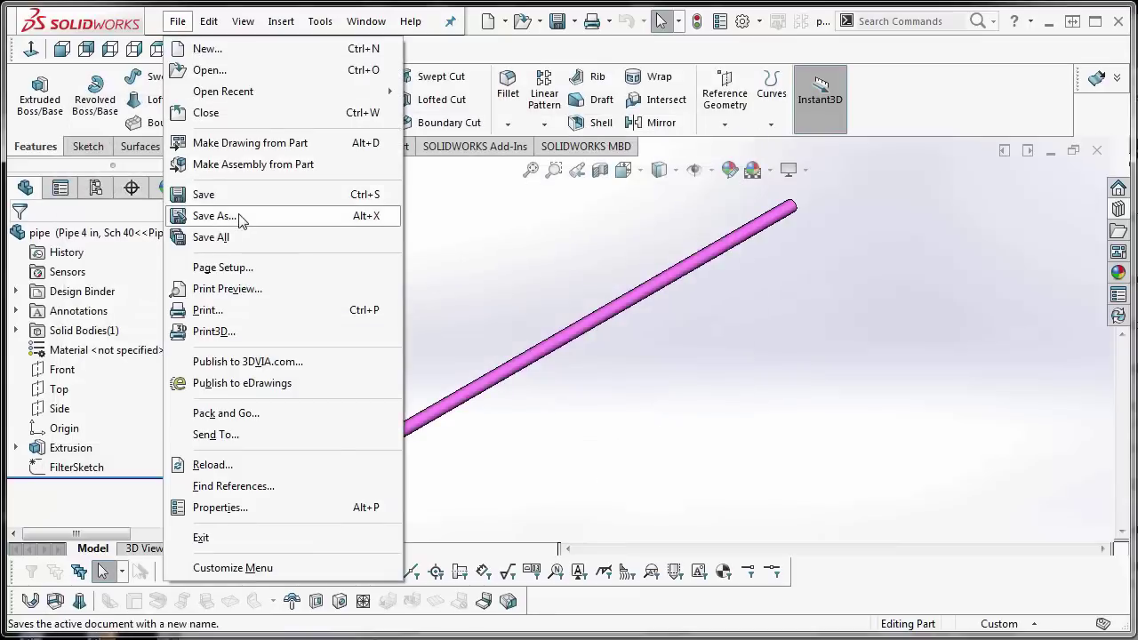
click(204, 217)
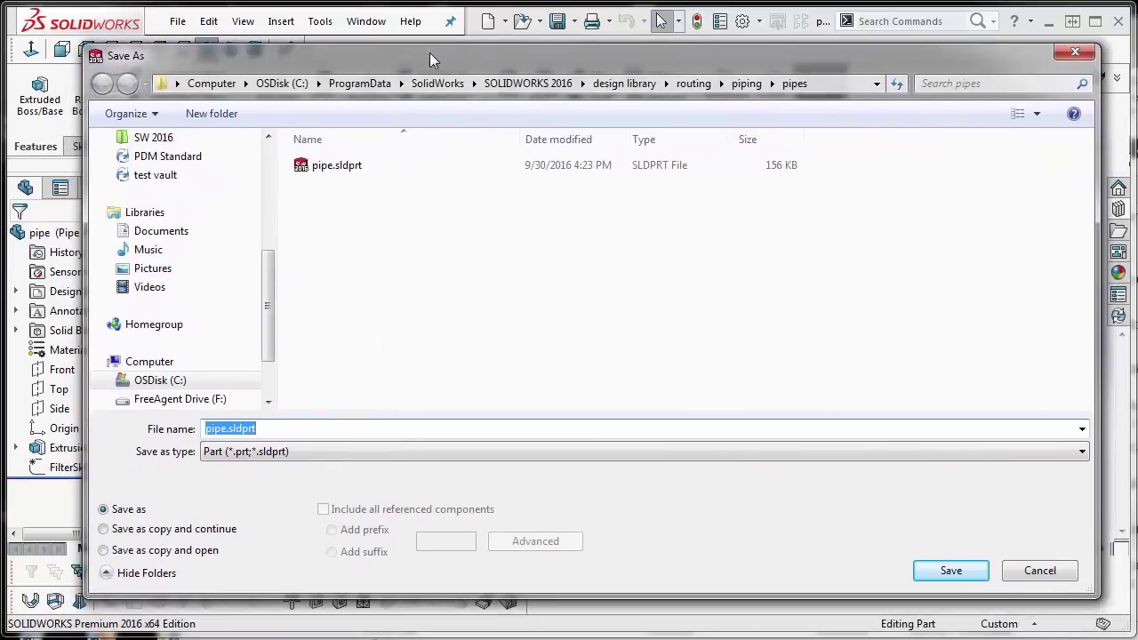
click(206, 428)
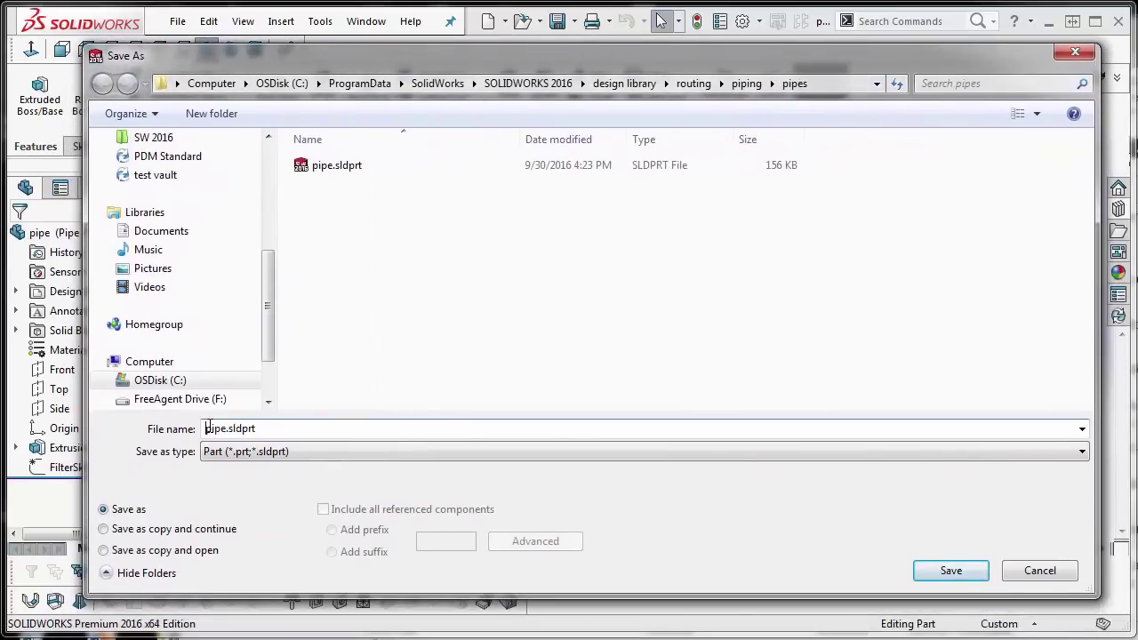
drag(226, 429, 183, 430)
text(SS - pipe)
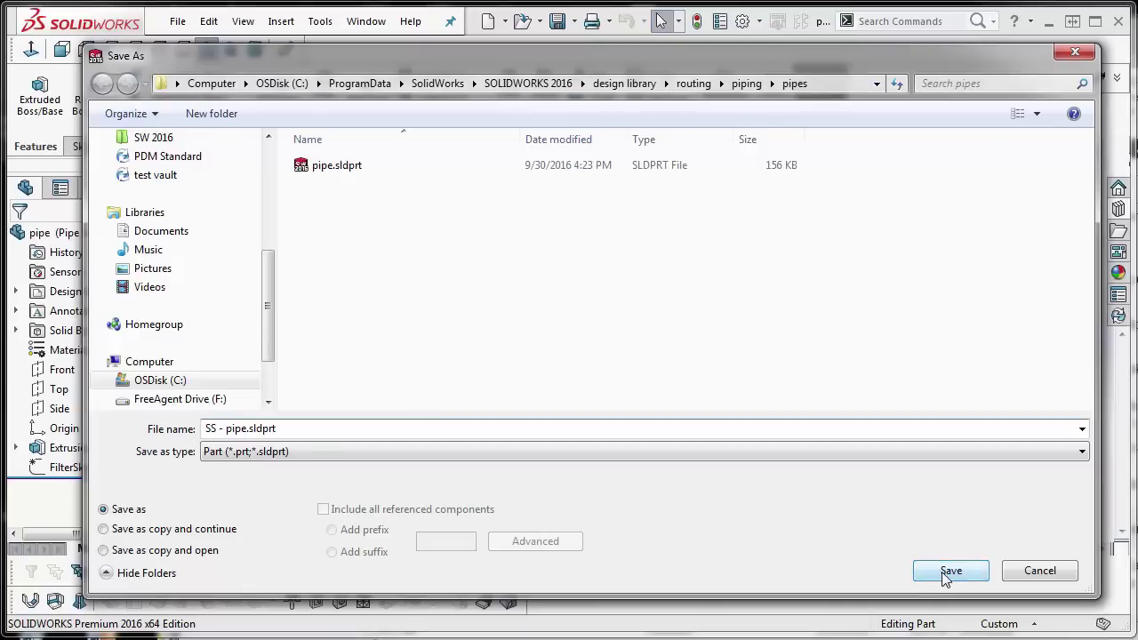
click(212, 535)
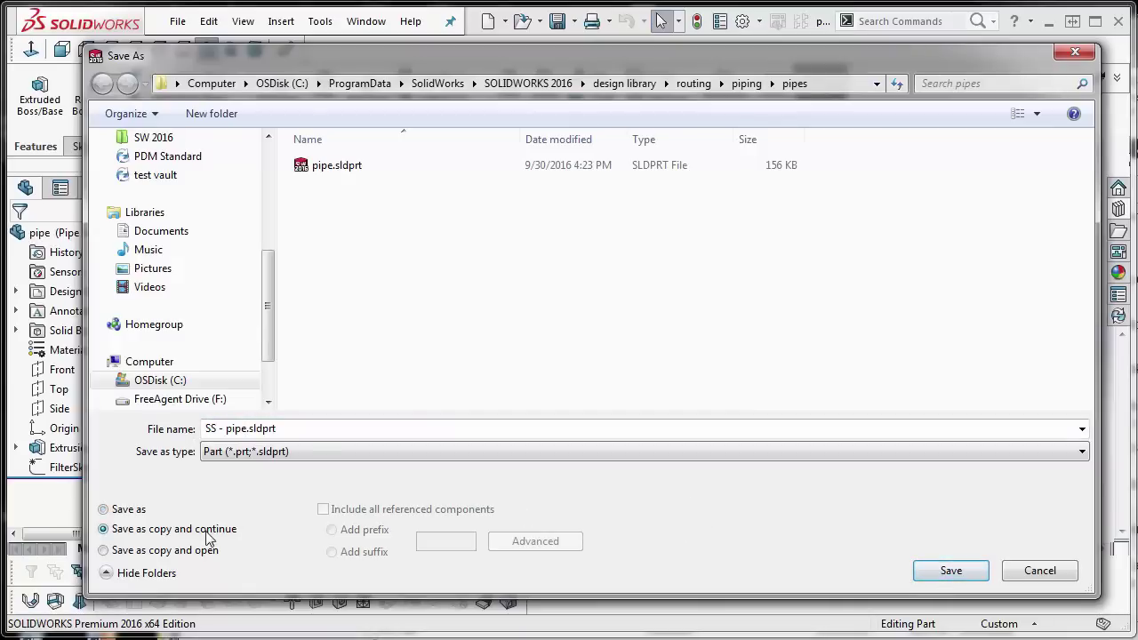
click(951, 570)
click(1096, 150)
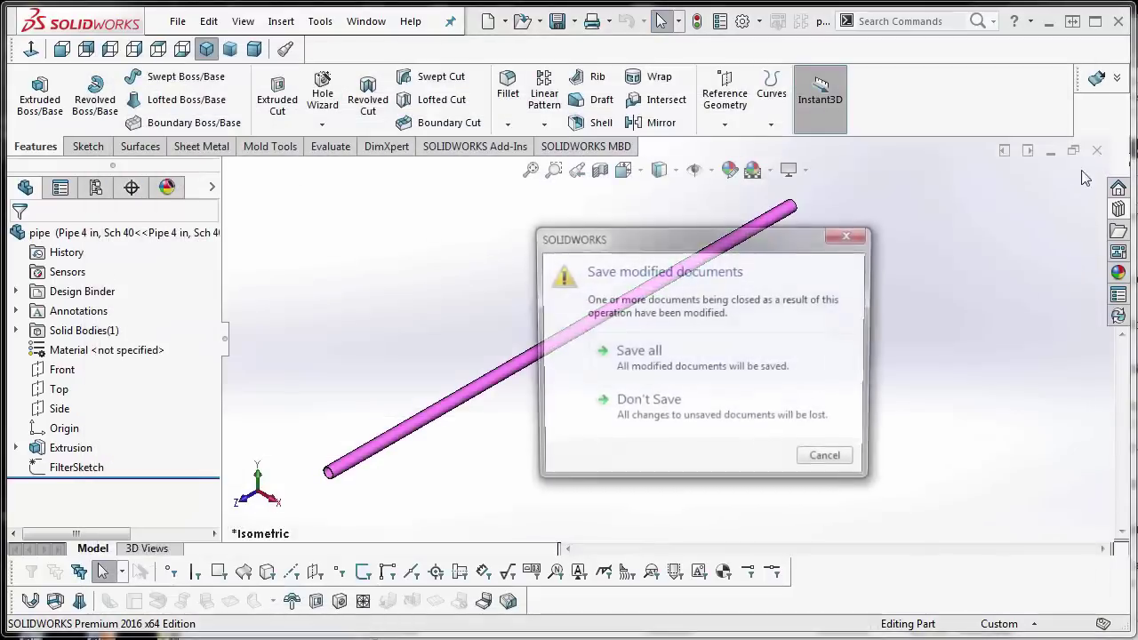
click(658, 404)
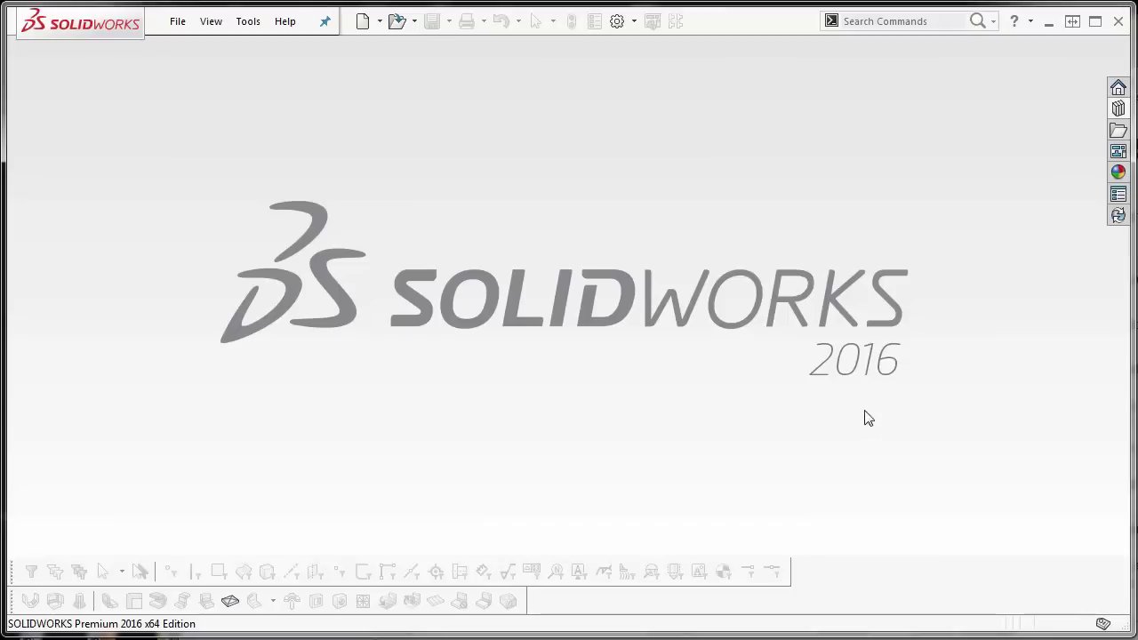
Step: Refresh the Design Library and drag SS - pipe into the graphics area to open it
click(1119, 109)
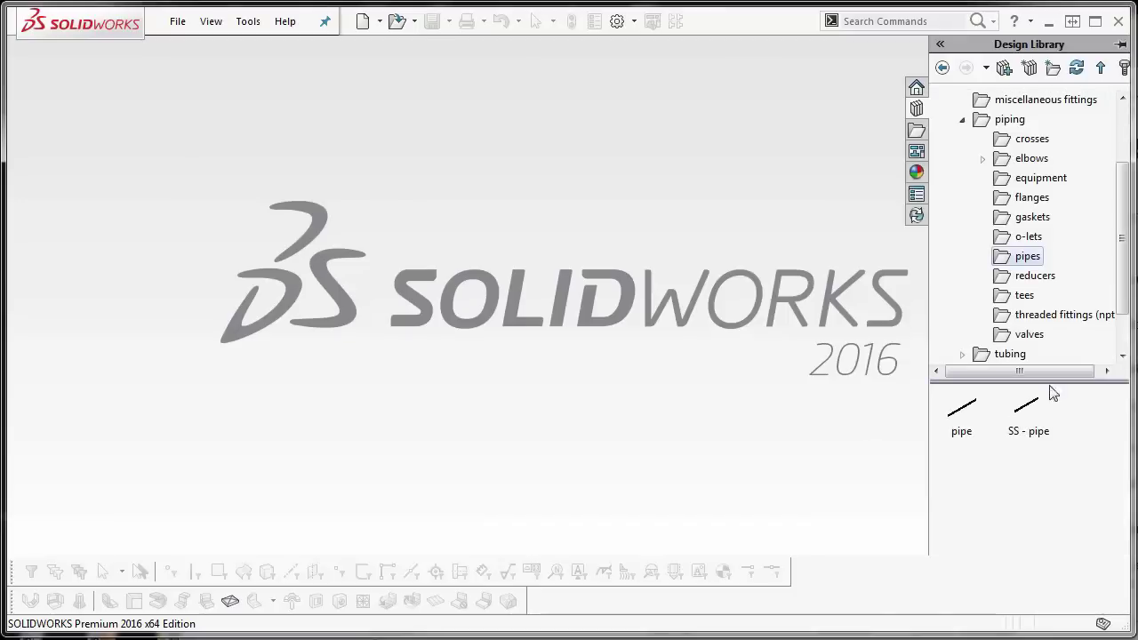
click(1077, 70)
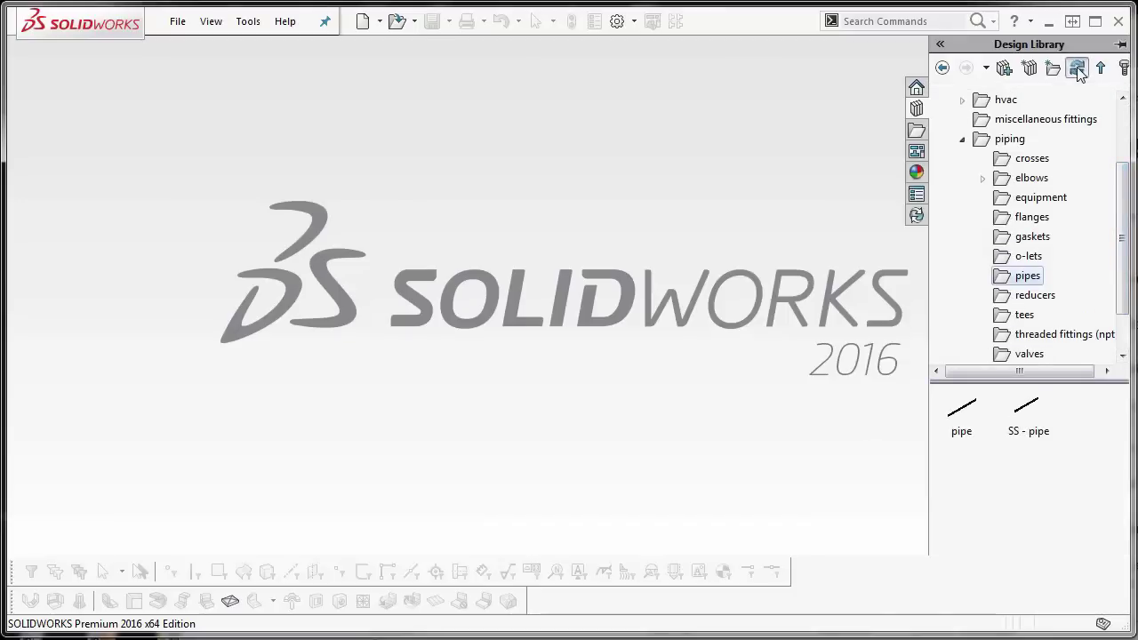
click(1027, 414)
drag(1026, 414, 553, 352)
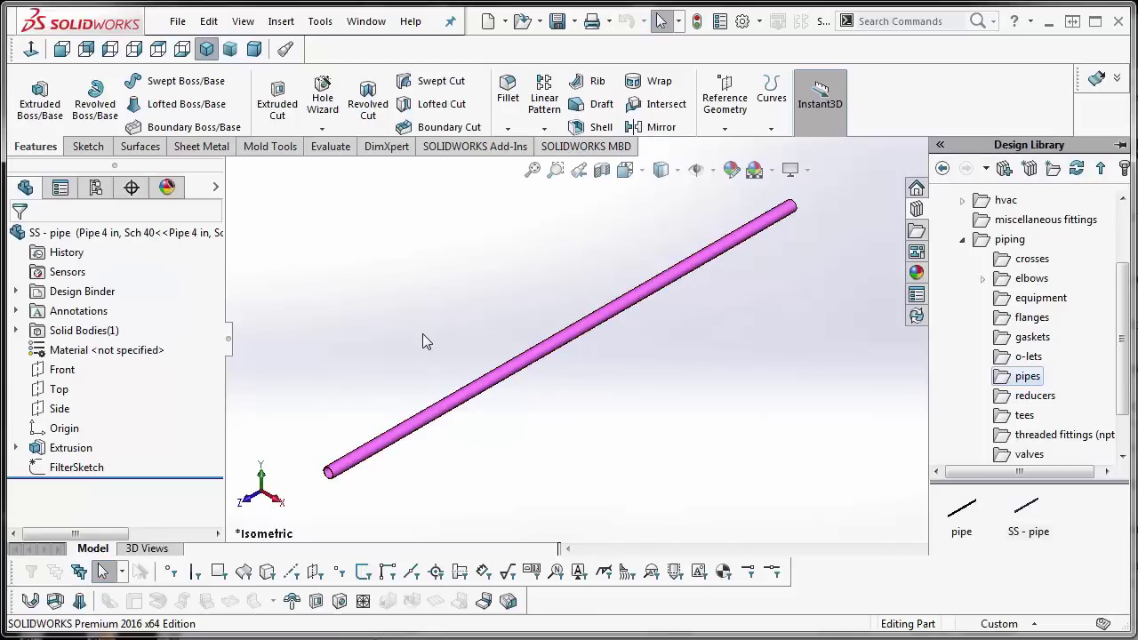
Step: Assign Stainless Steel (ferritic) to the SS - pipe part across all configurations
right_click(85, 354)
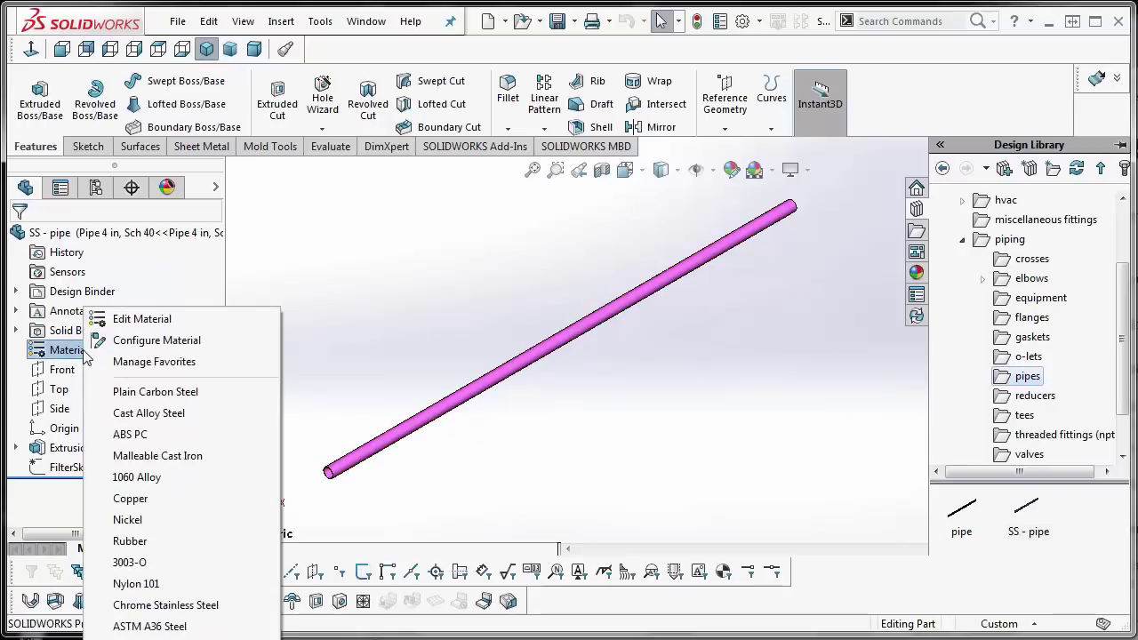
click(143, 322)
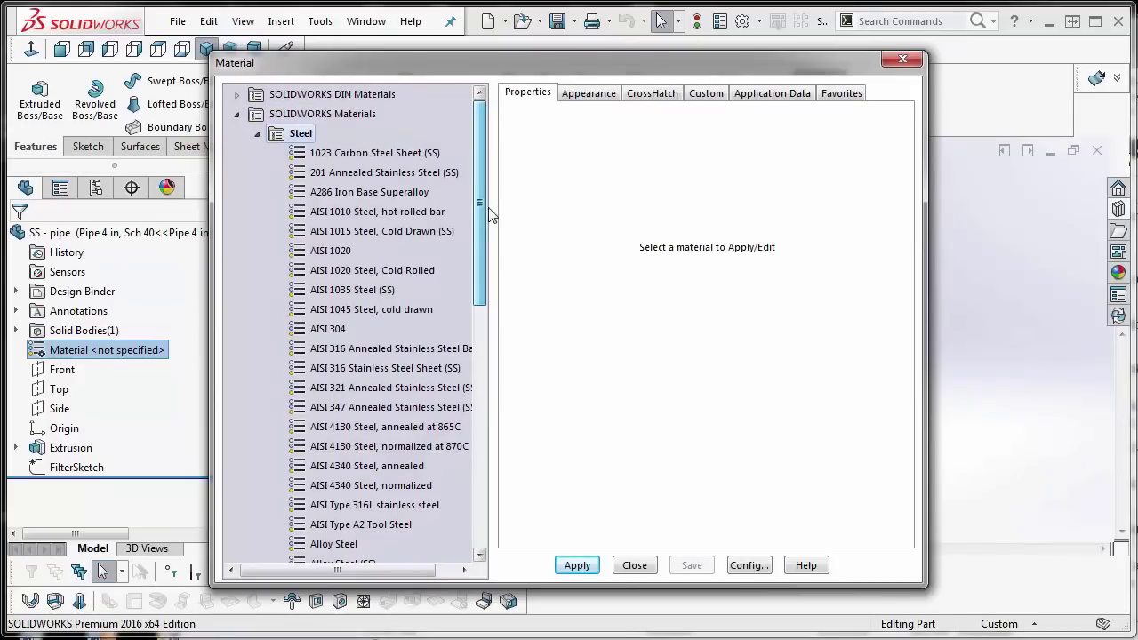
scroll(338, 223, up, 1)
drag(481, 160, 475, 271)
click(361, 466)
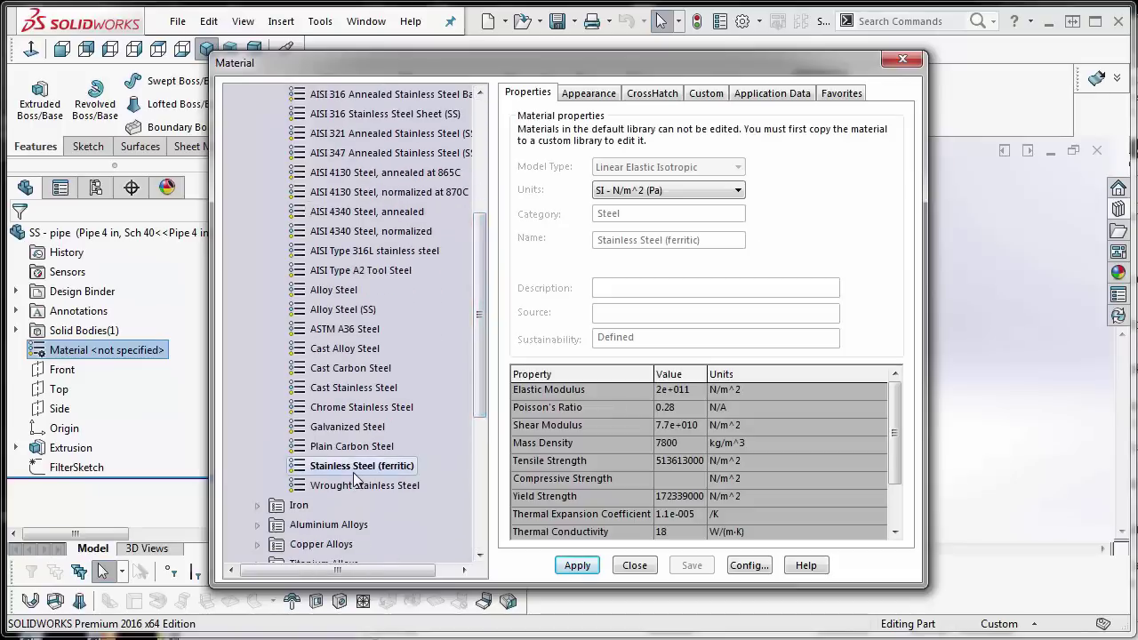
click(751, 567)
drag(1056, 487, 583, 182)
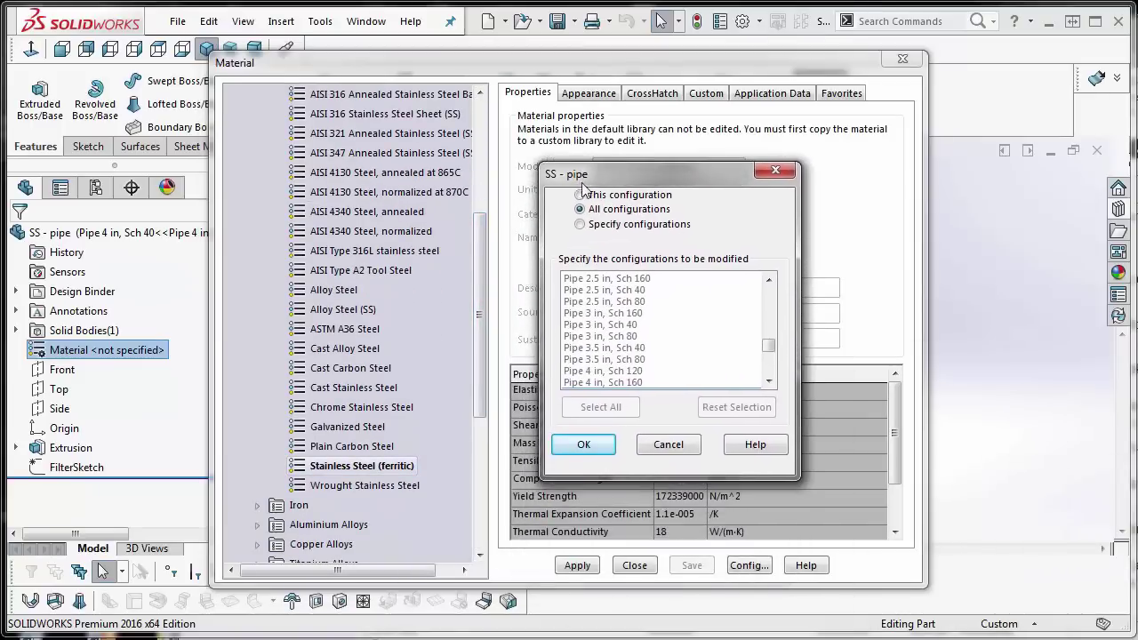
click(592, 447)
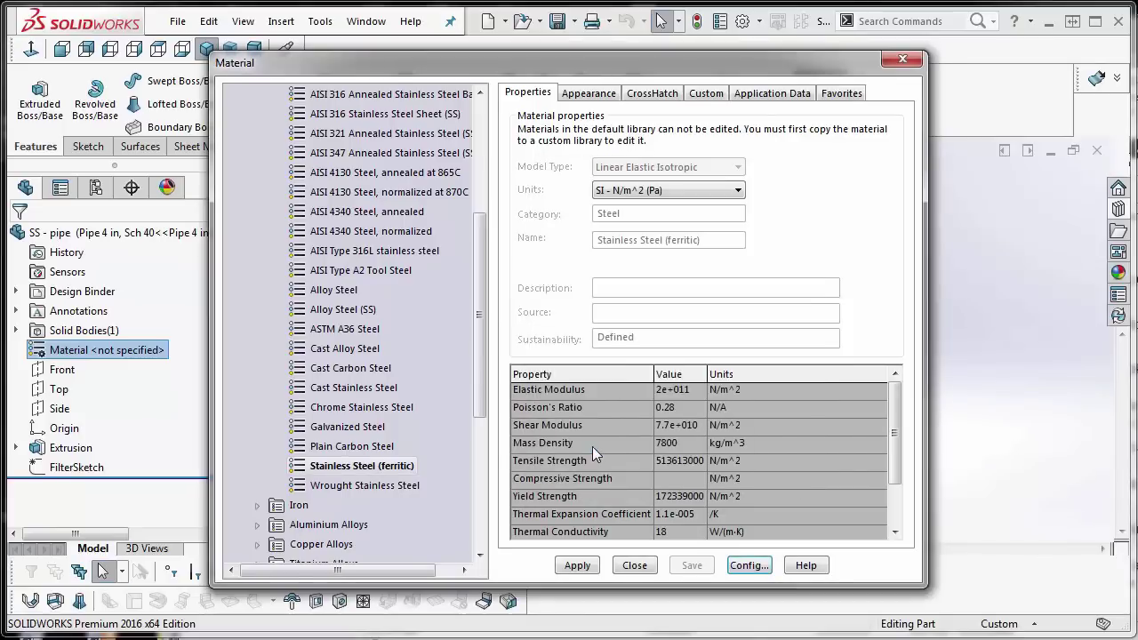
click(578, 566)
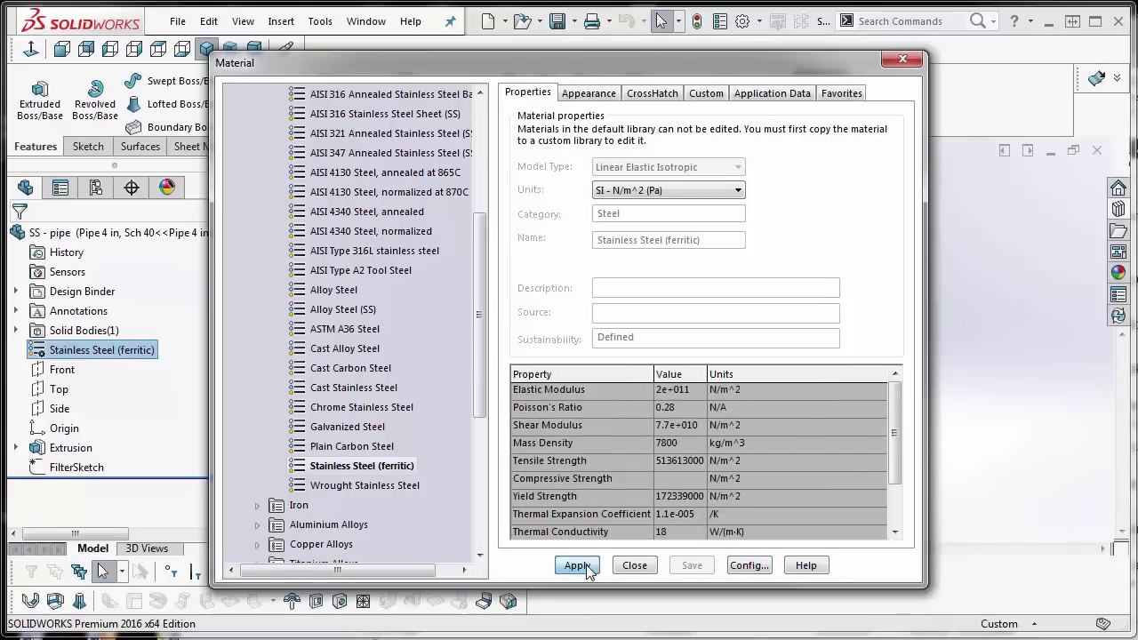
click(628, 567)
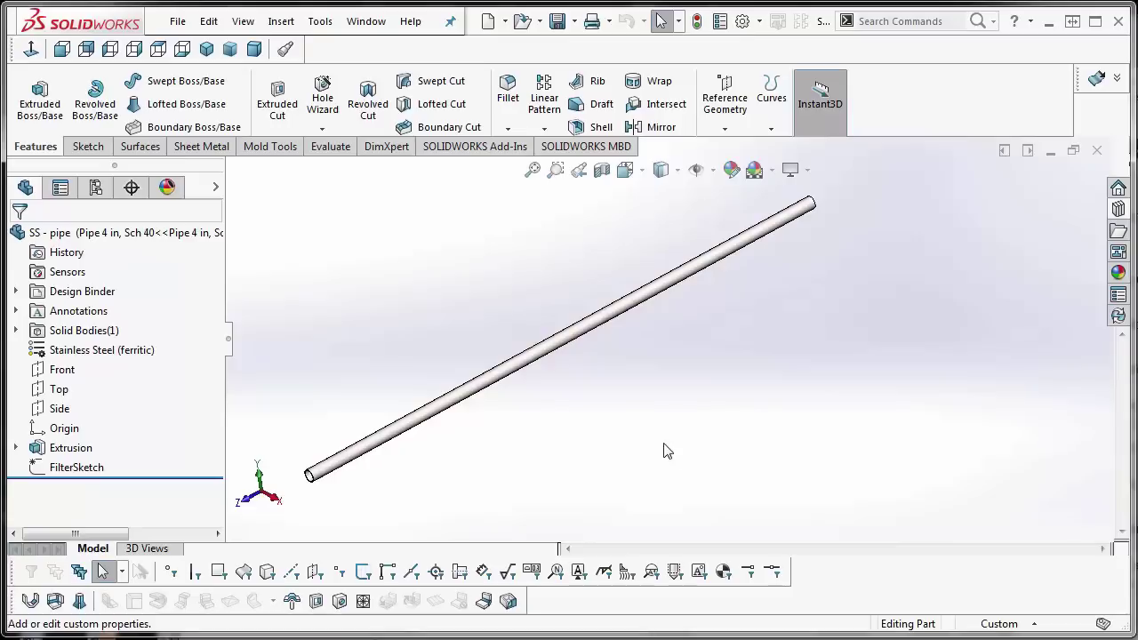
Step: Add a custom property 'Material' whose value links to the part's material
click(721, 23)
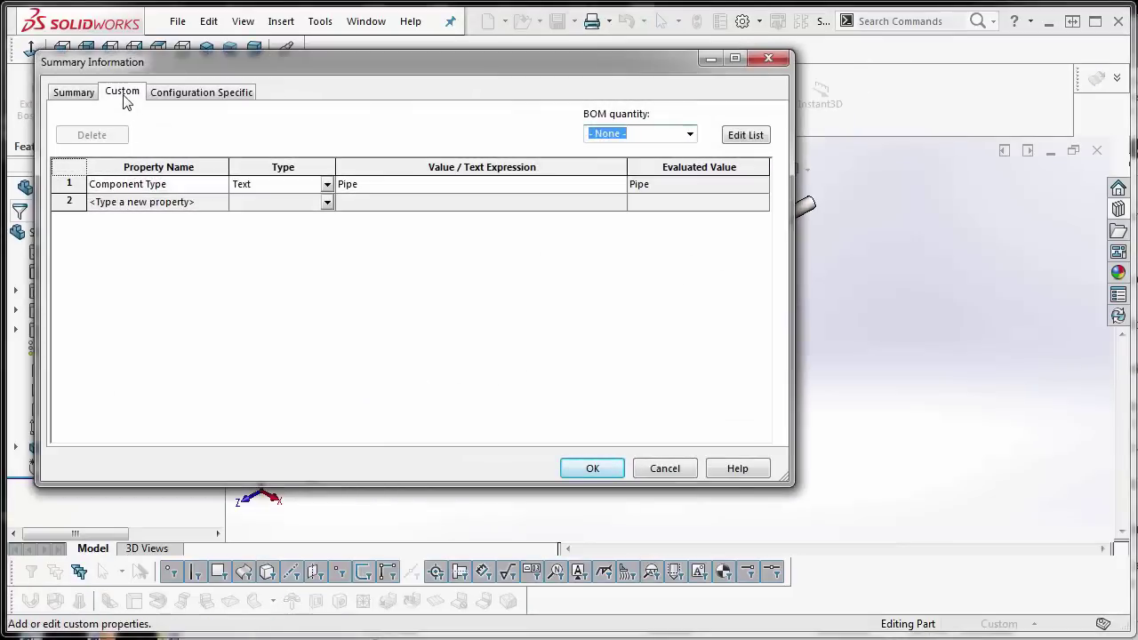
click(149, 203)
click(219, 203)
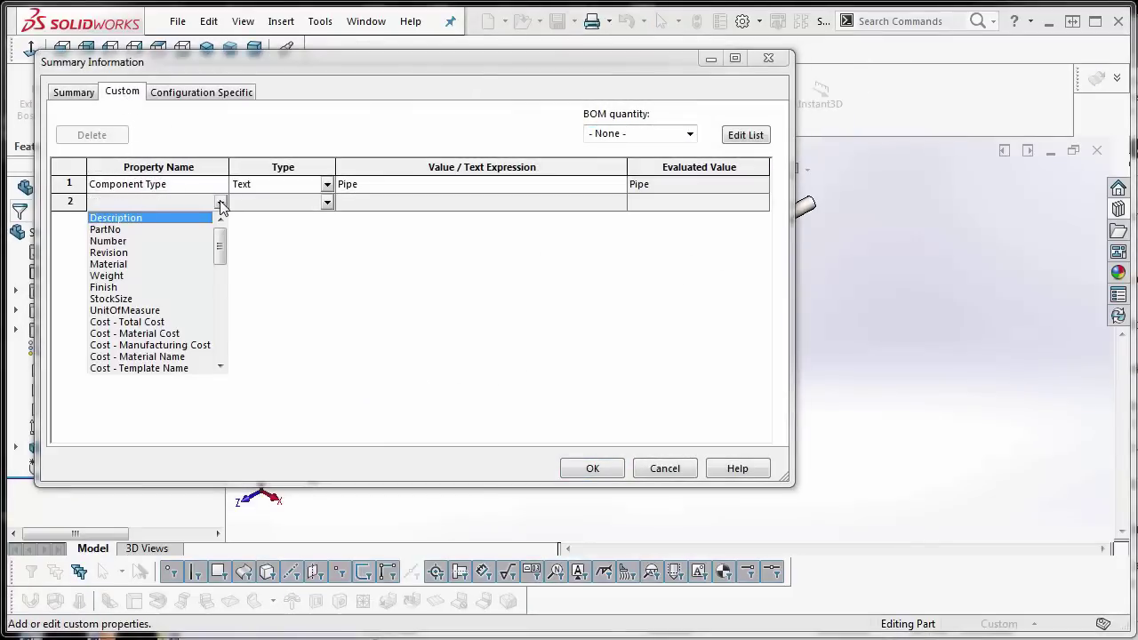
click(133, 264)
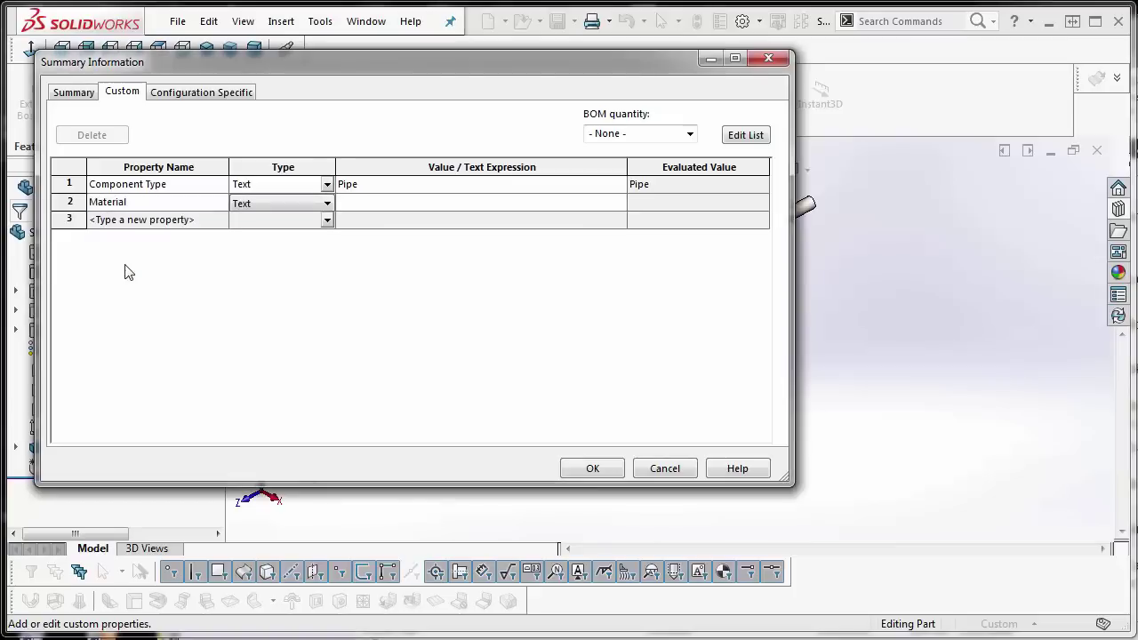
click(384, 210)
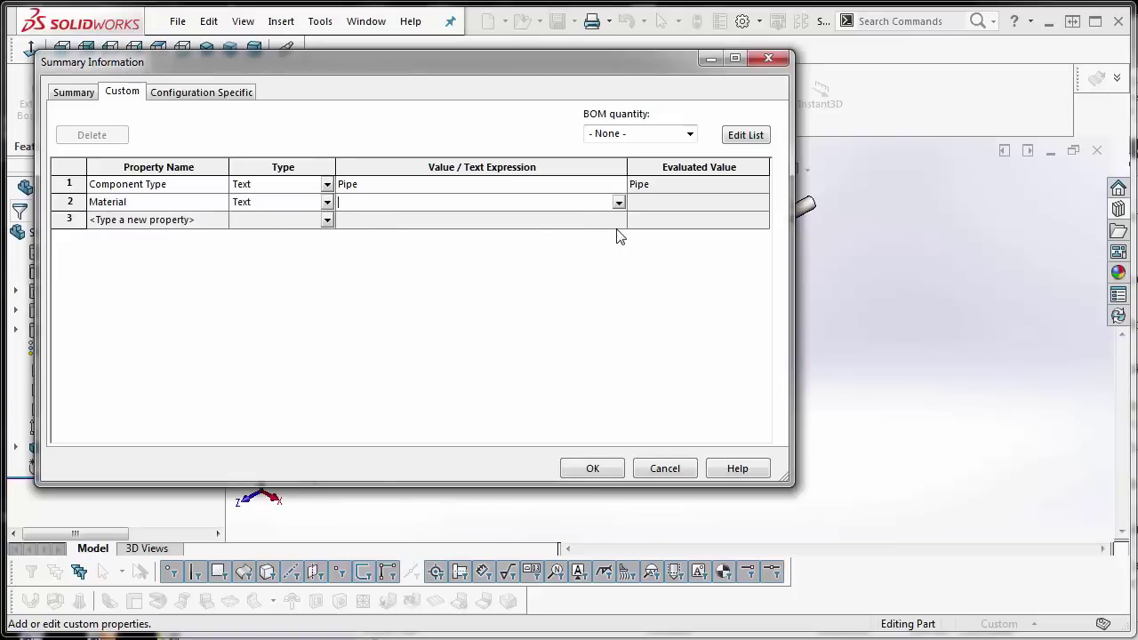
click(619, 205)
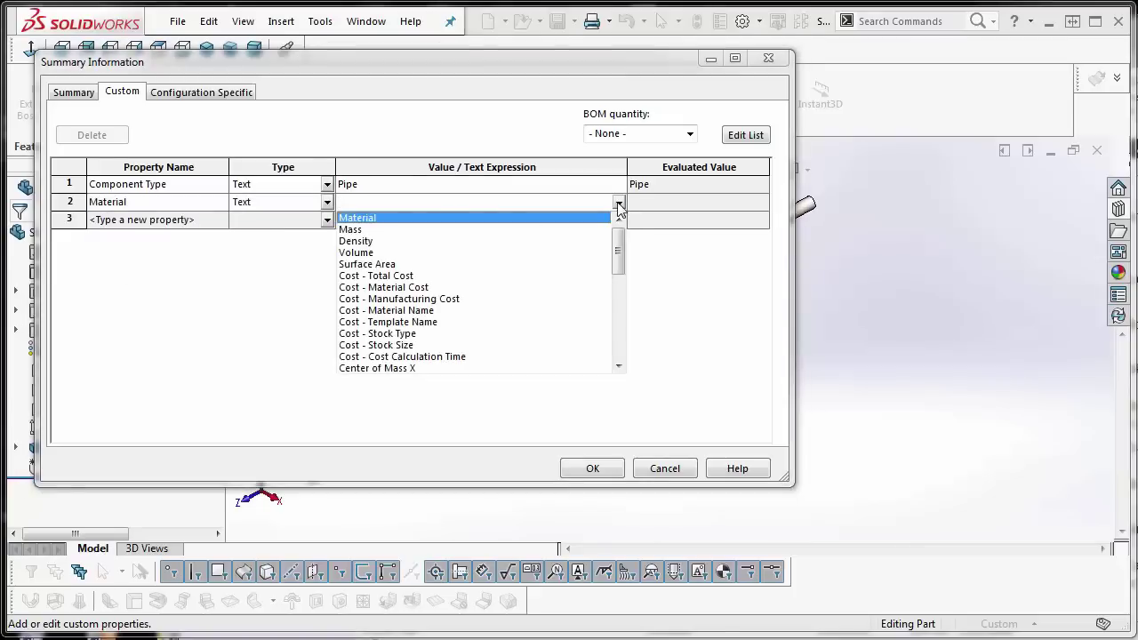
click(411, 219)
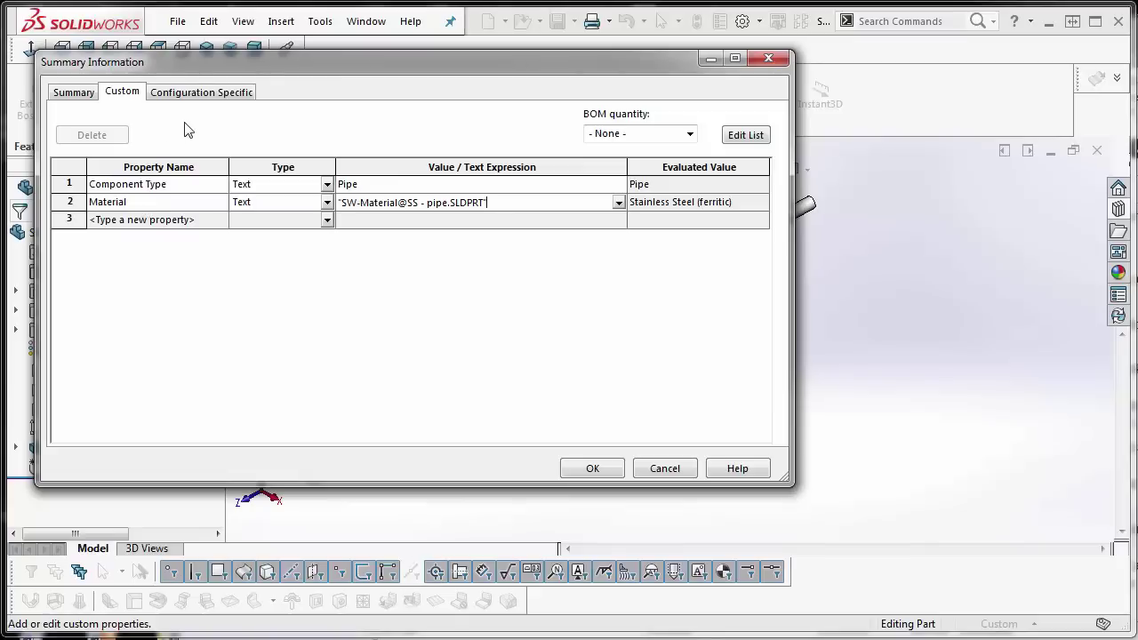
Step: Check the Configuration Specific tab, then accept the new Material custom property
click(206, 99)
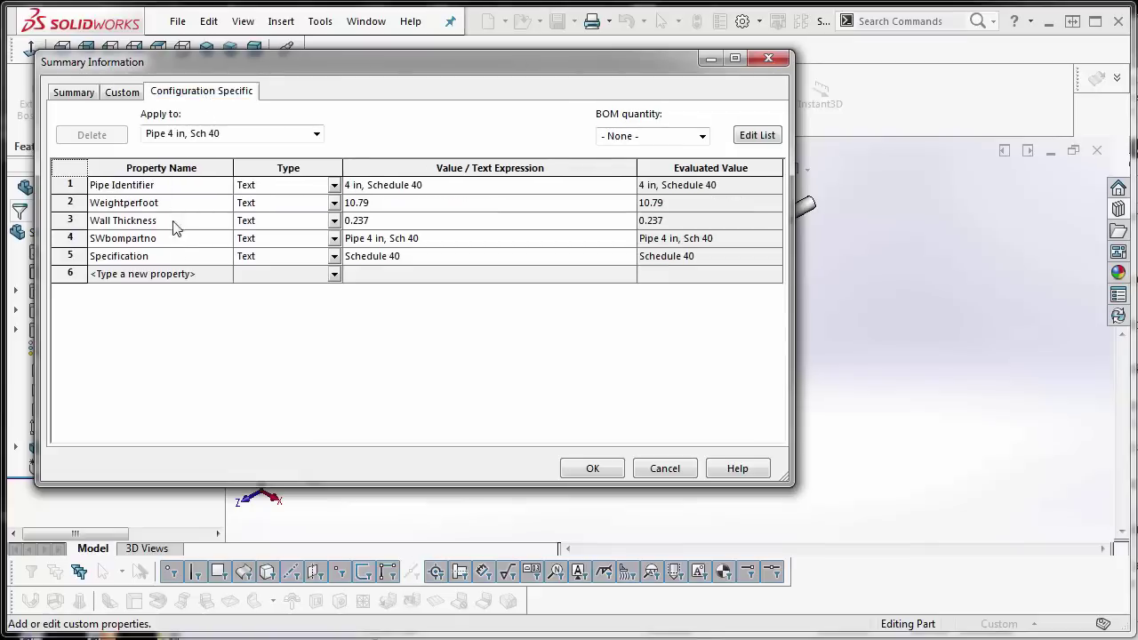
click(178, 273)
click(225, 275)
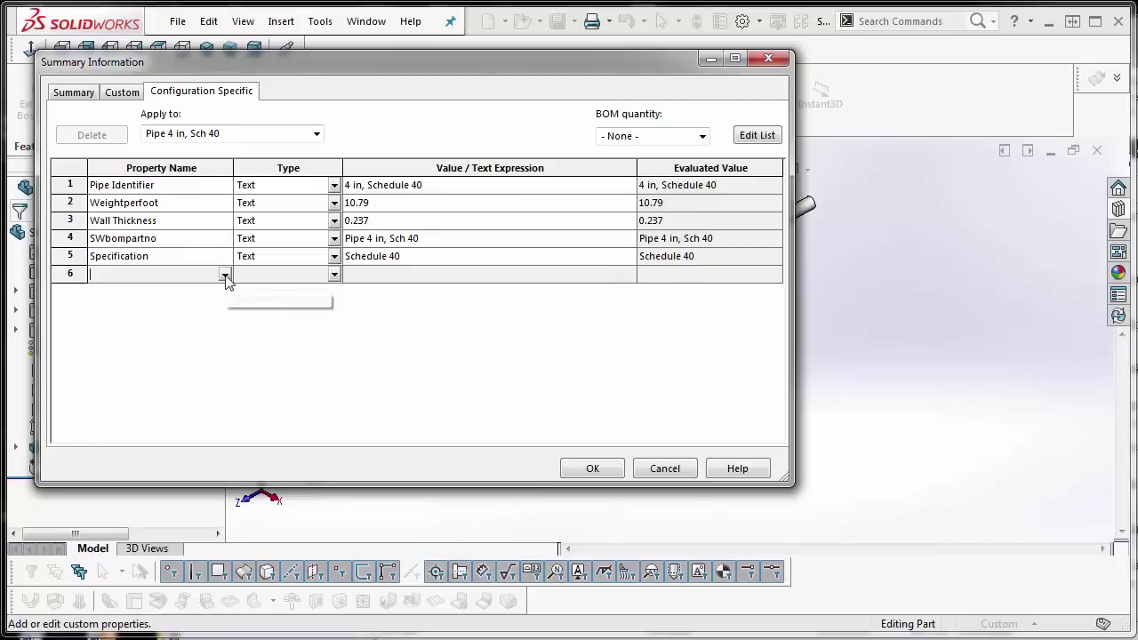
click(225, 275)
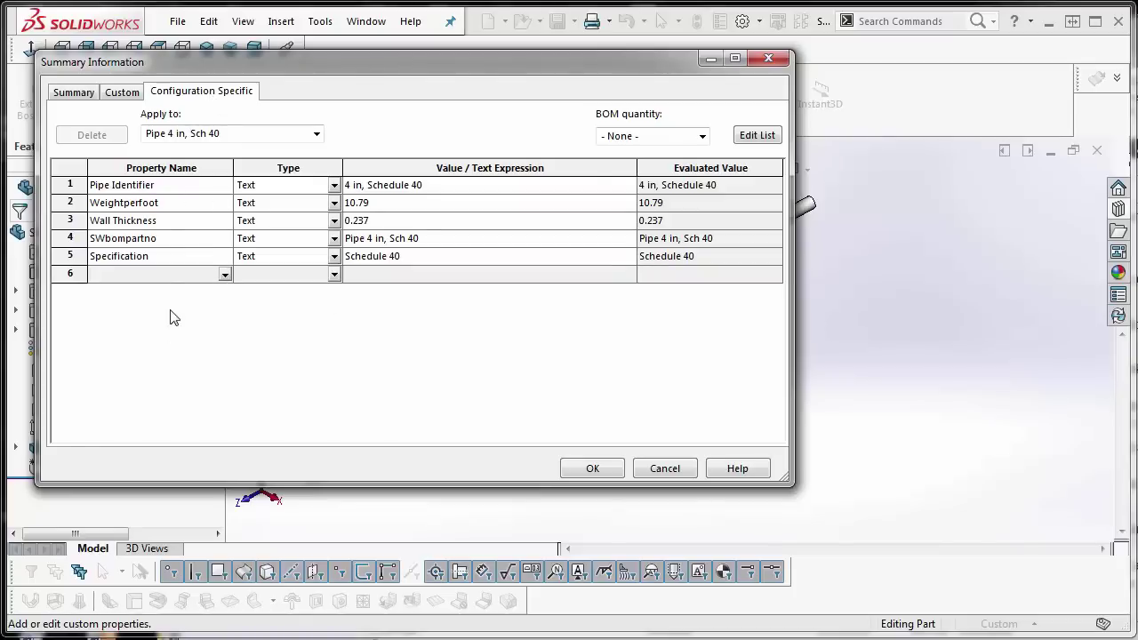
click(121, 94)
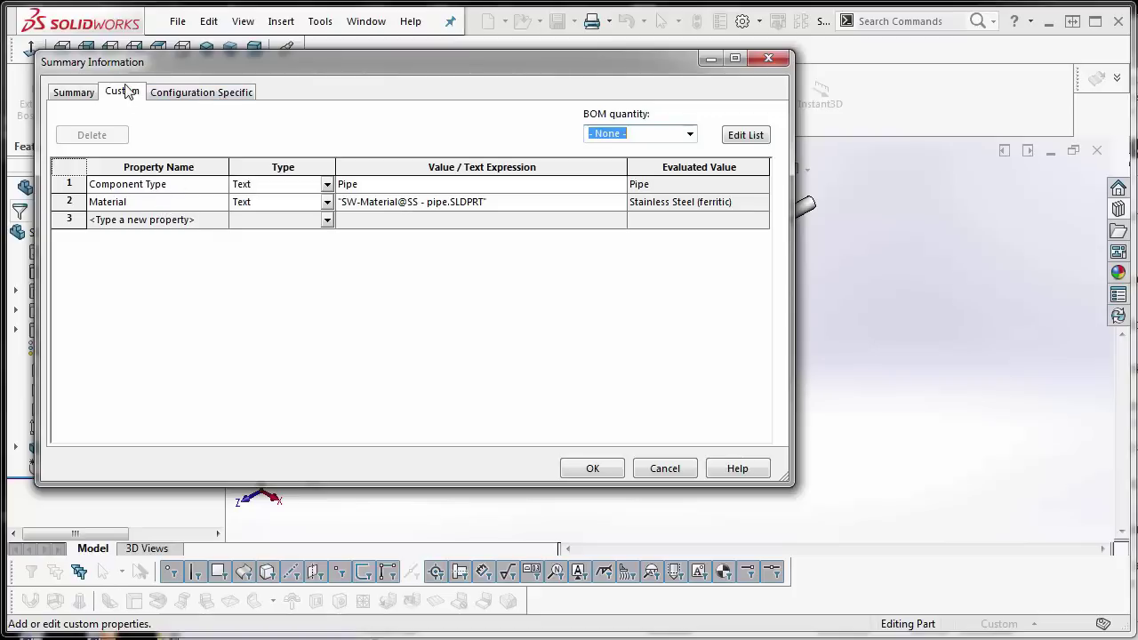
click(590, 469)
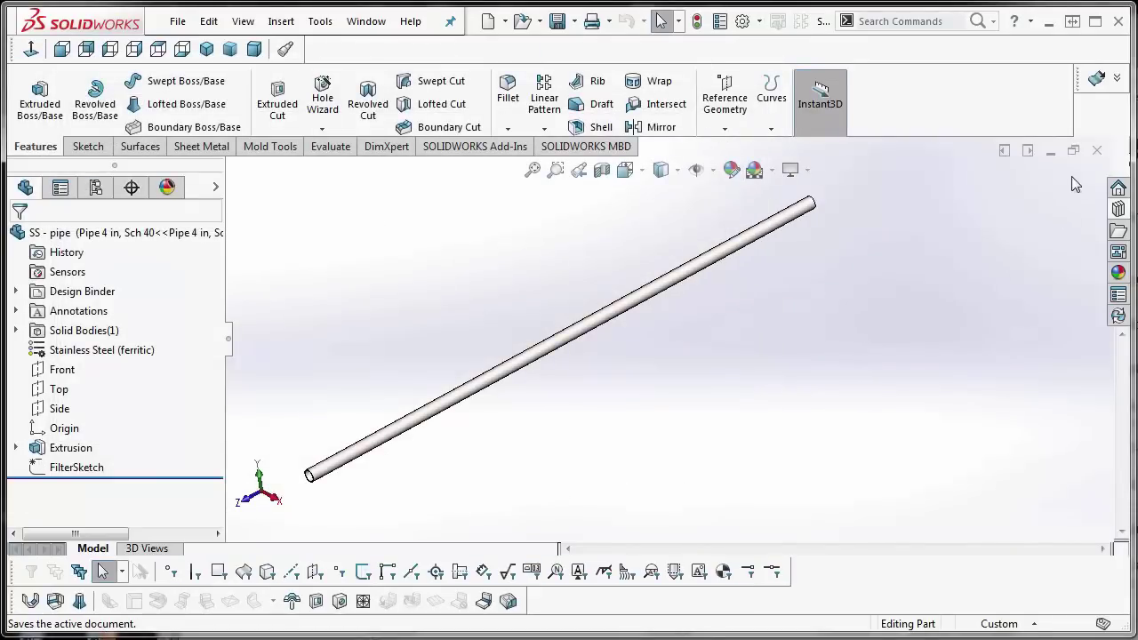
Step: Close the pipe part and start a new assembly without a starting component
click(1097, 151)
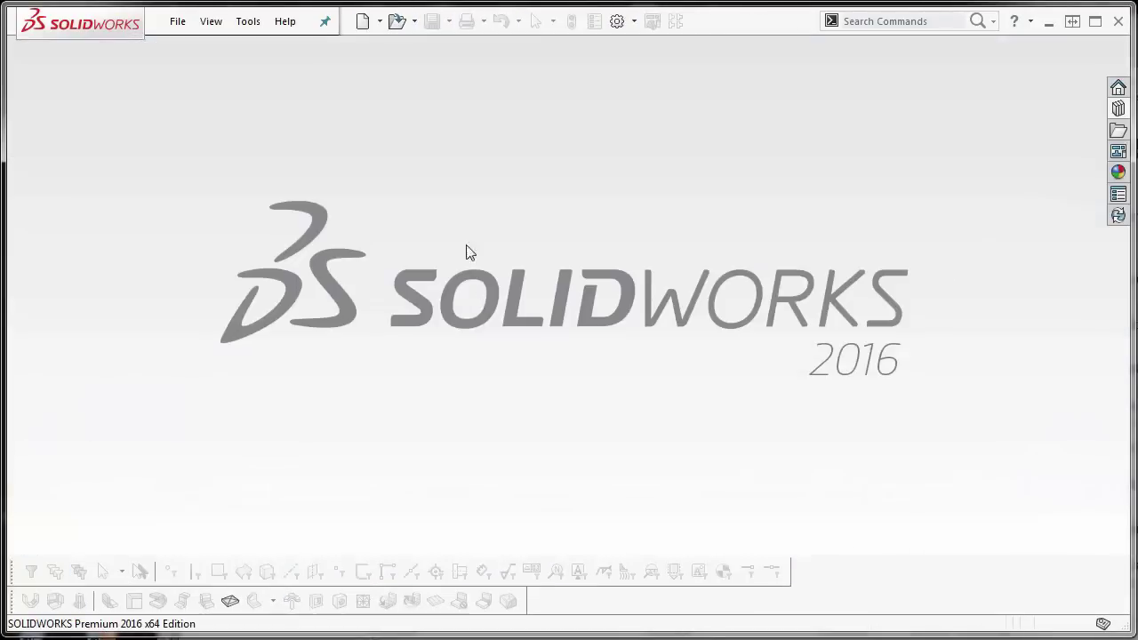
click(362, 21)
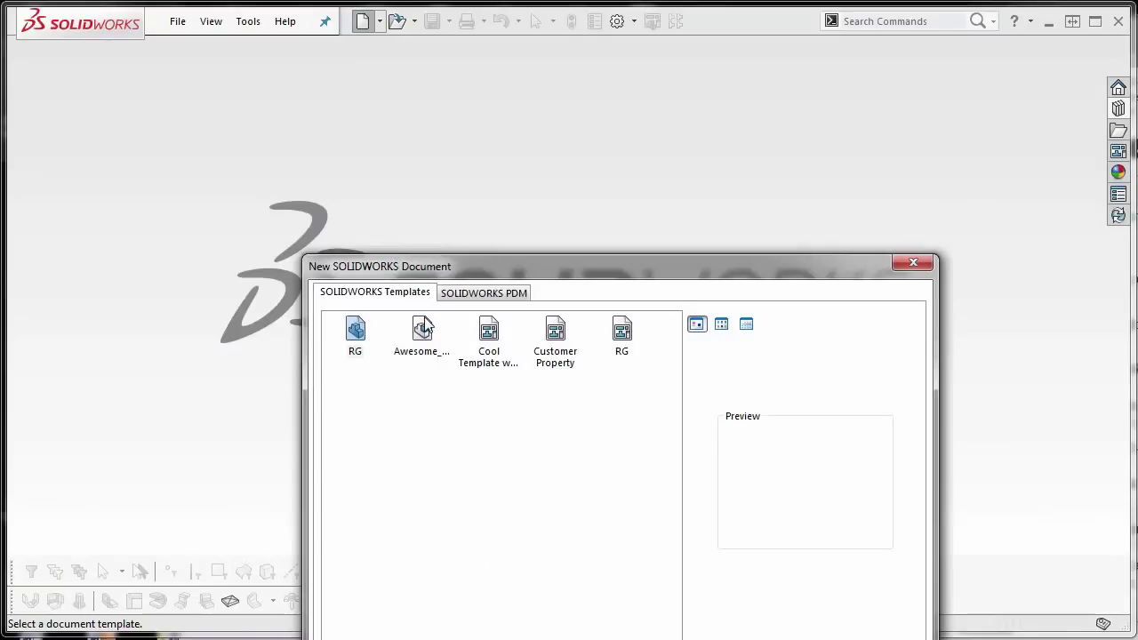
drag(458, 260, 412, 147)
double_click(375, 210)
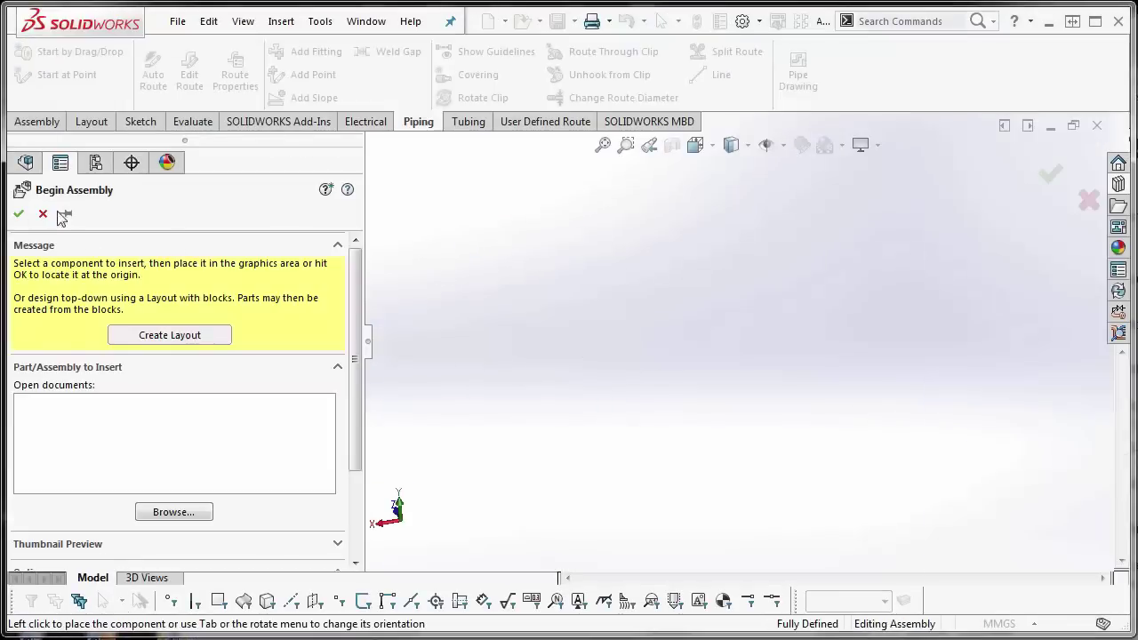
click(43, 215)
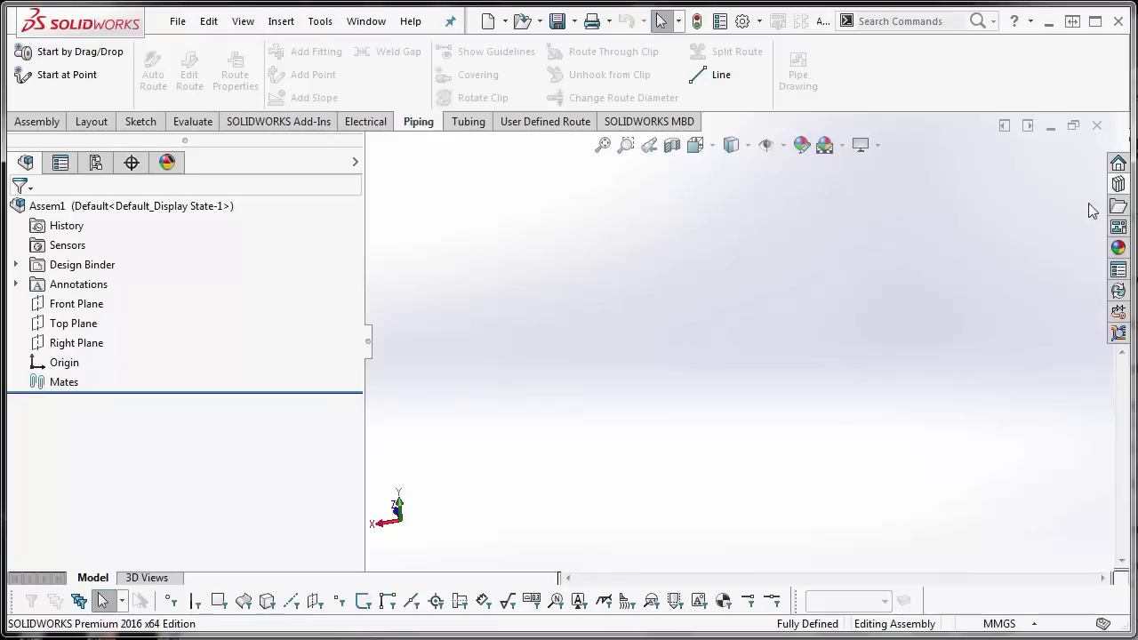
Step: Place the SS - slip on weld flange from the piping flanges library
click(1117, 184)
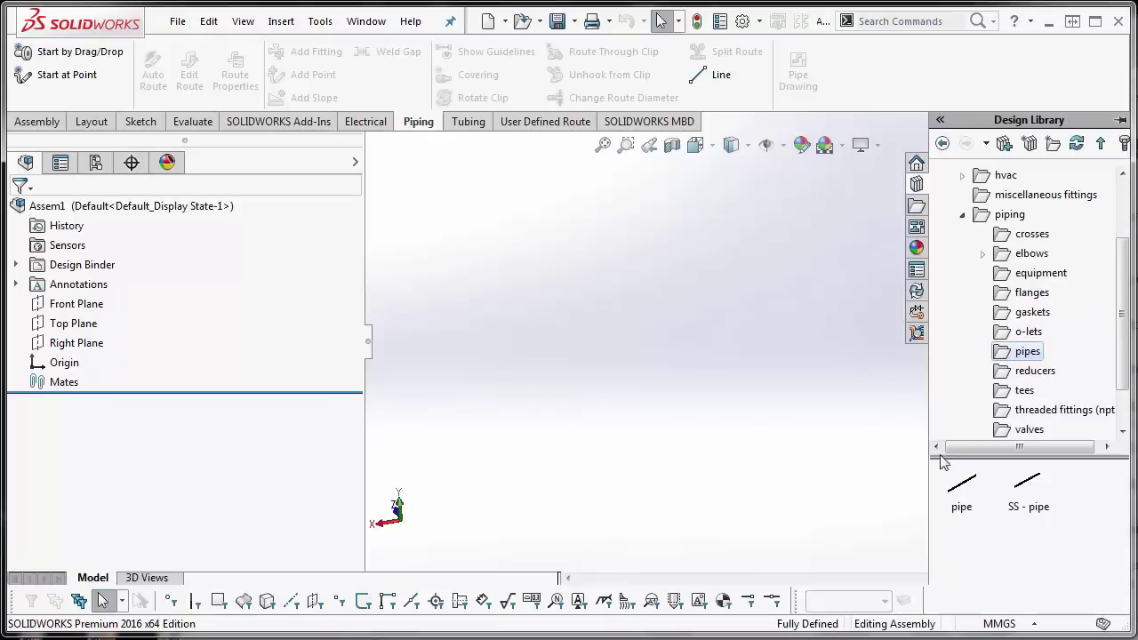
click(1029, 291)
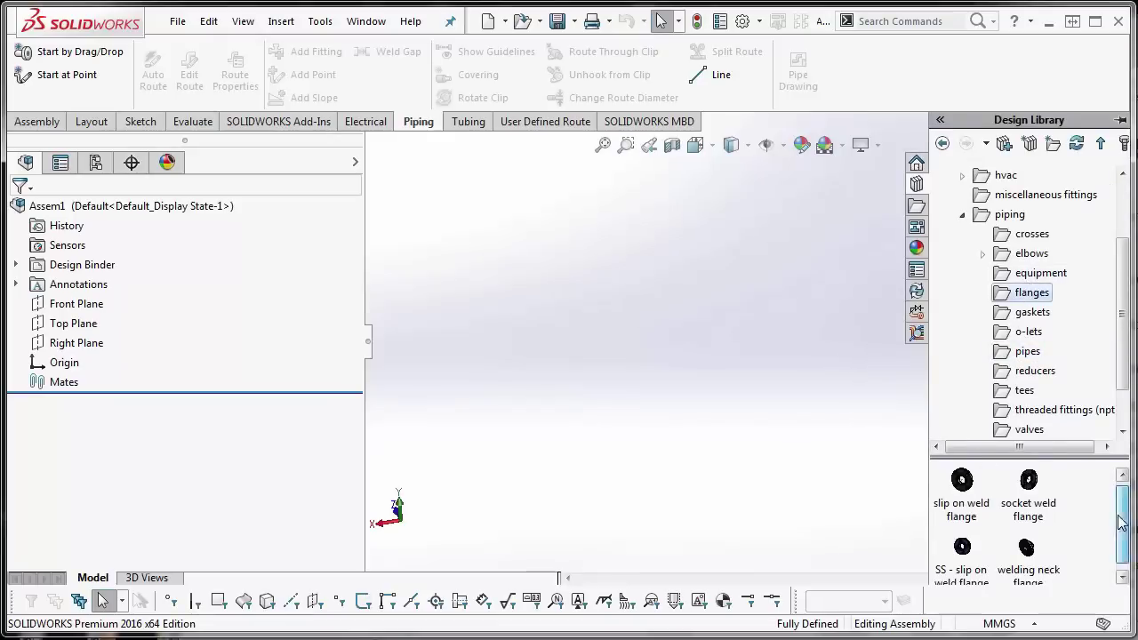
drag(960, 553, 587, 366)
Step: Accept the flange configuration and save Assem1.SLDASM to the Desktop, replacing the old file
click(574, 342)
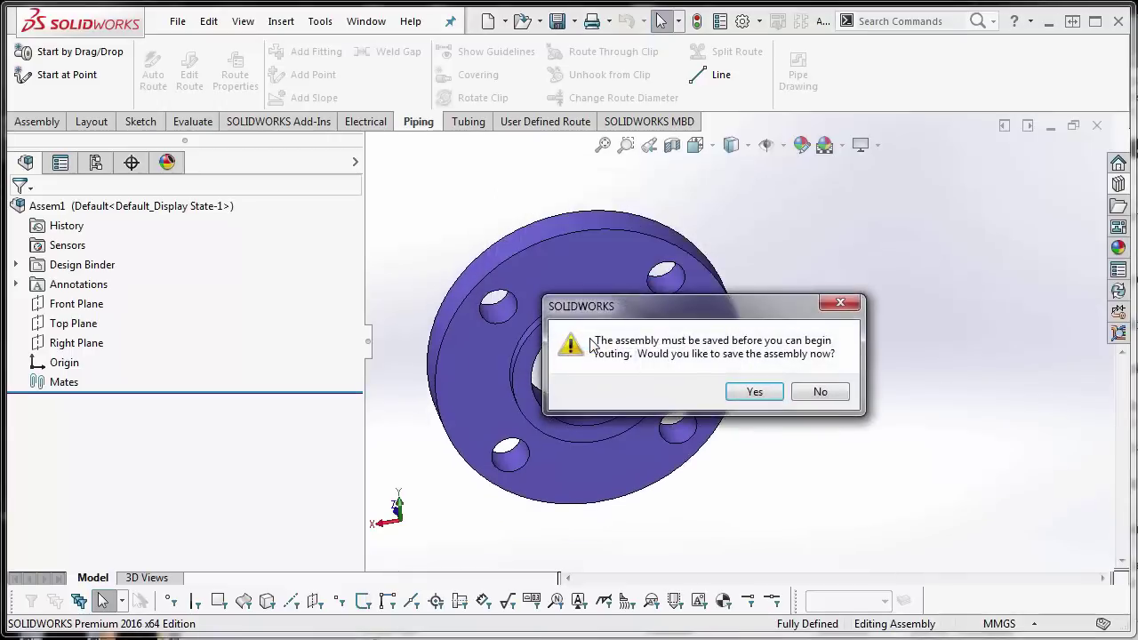
click(775, 400)
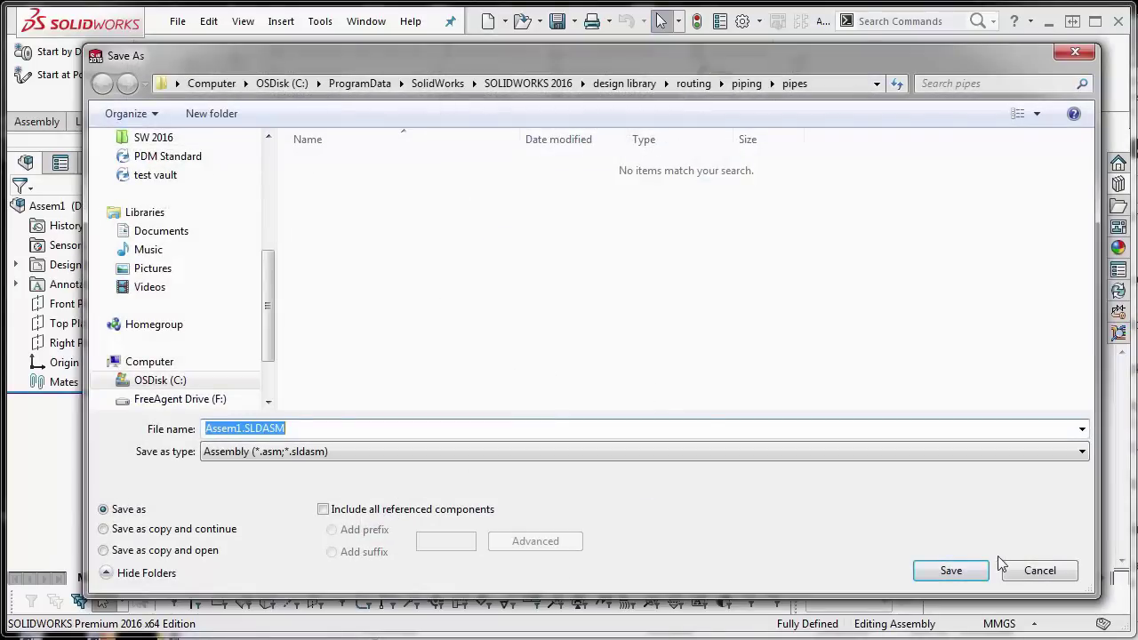
drag(264, 316, 234, 193)
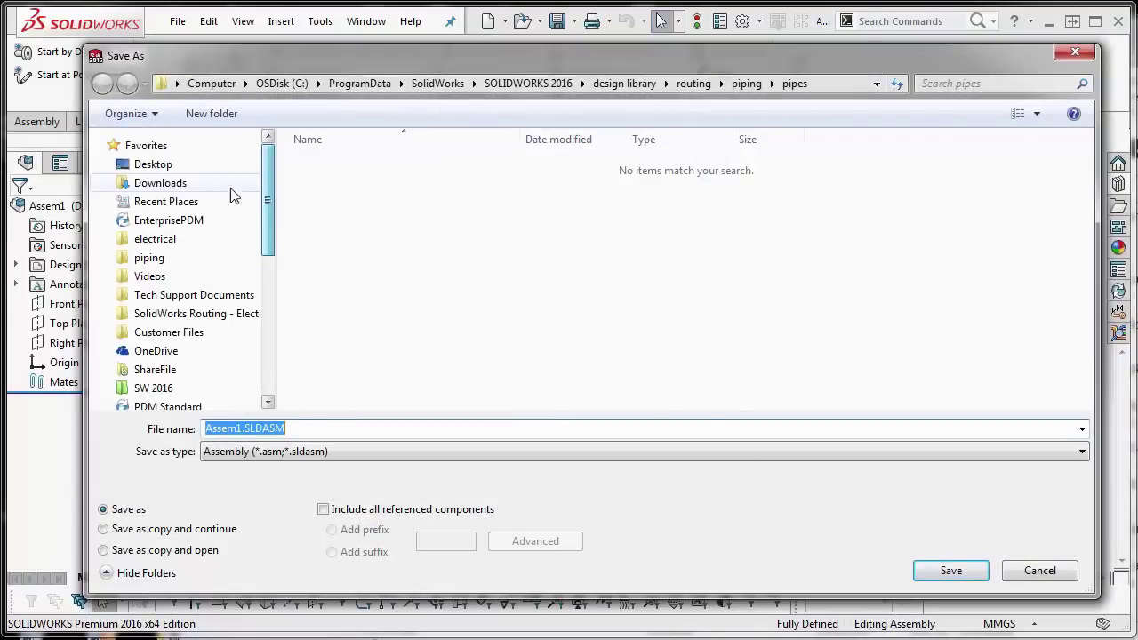
click(155, 165)
click(947, 570)
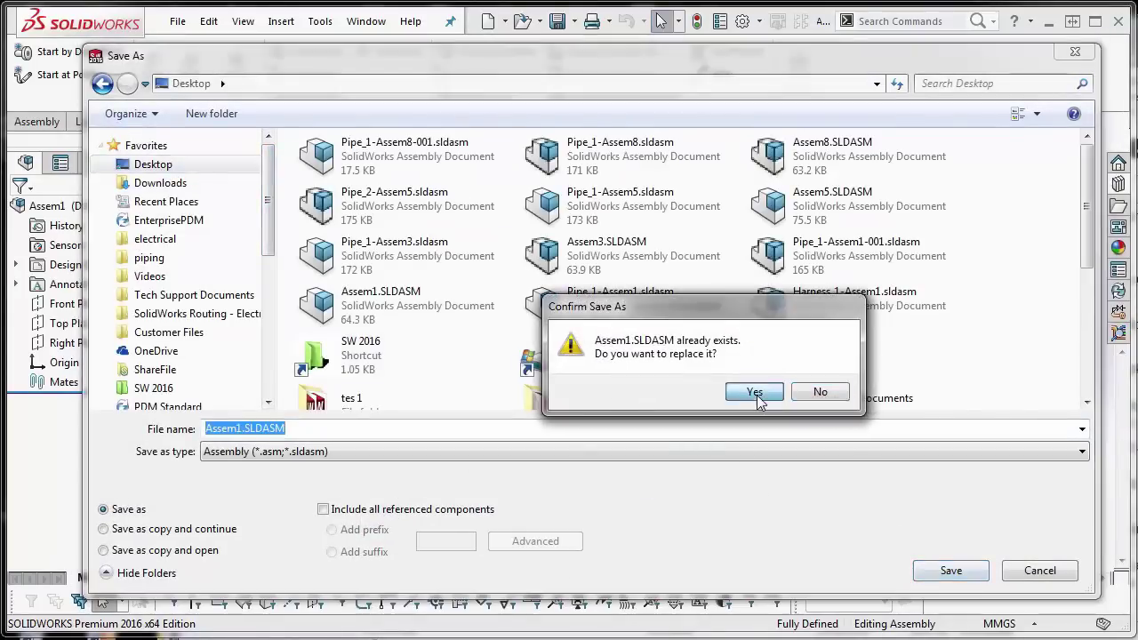
click(753, 390)
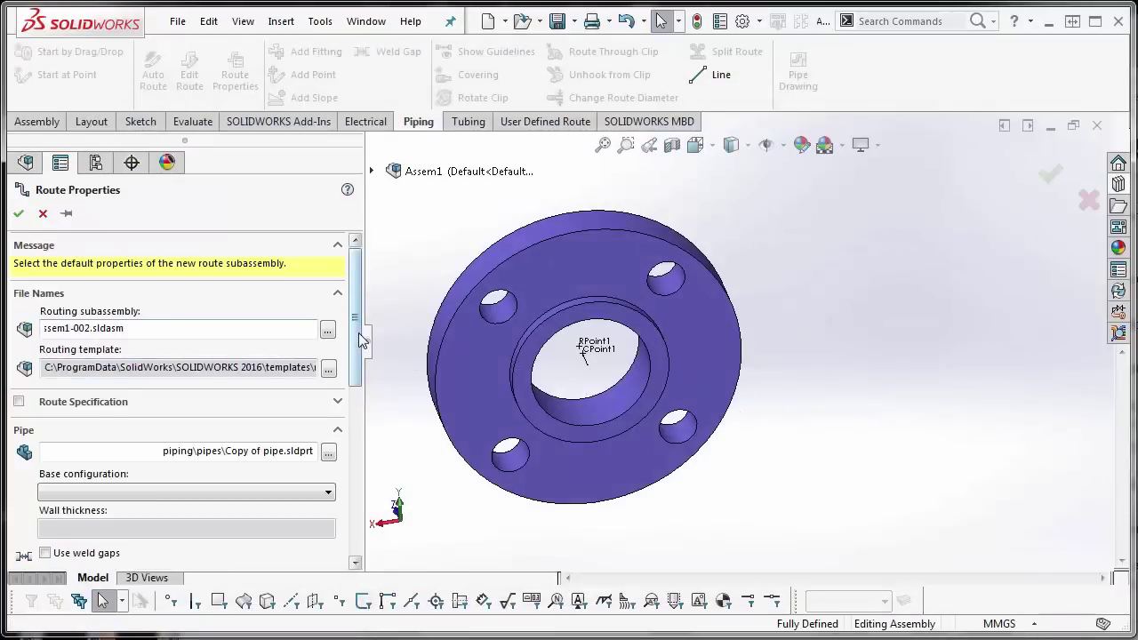
Step: Set SS - pipe.sldprt as the route's pipe part and create the route
scroll(357, 338, down, 2)
click(328, 396)
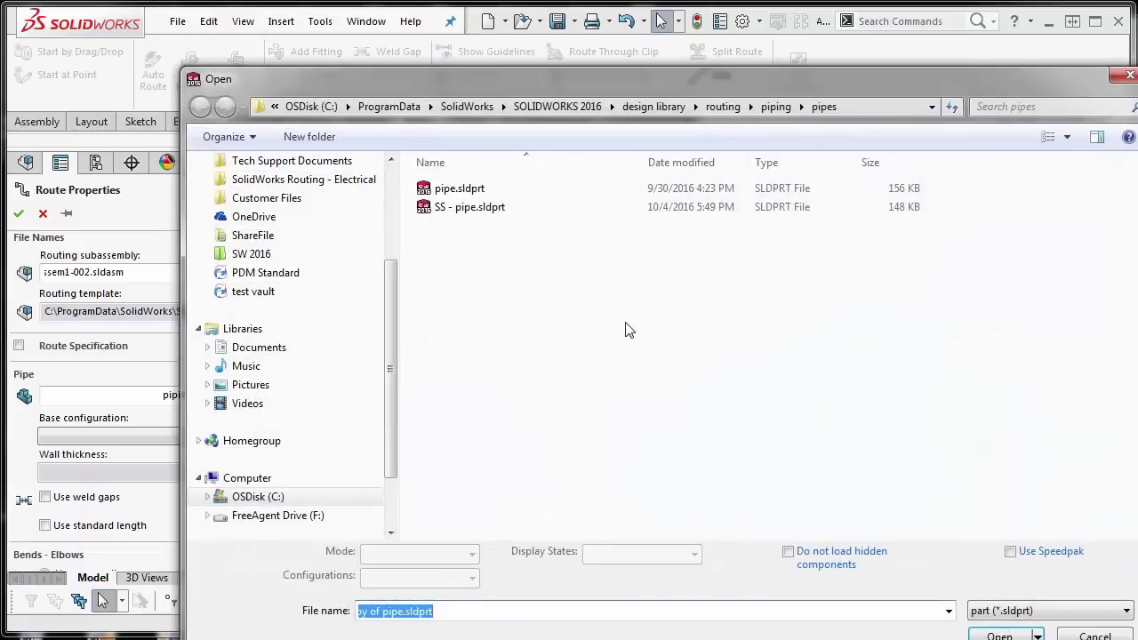
click(1077, 634)
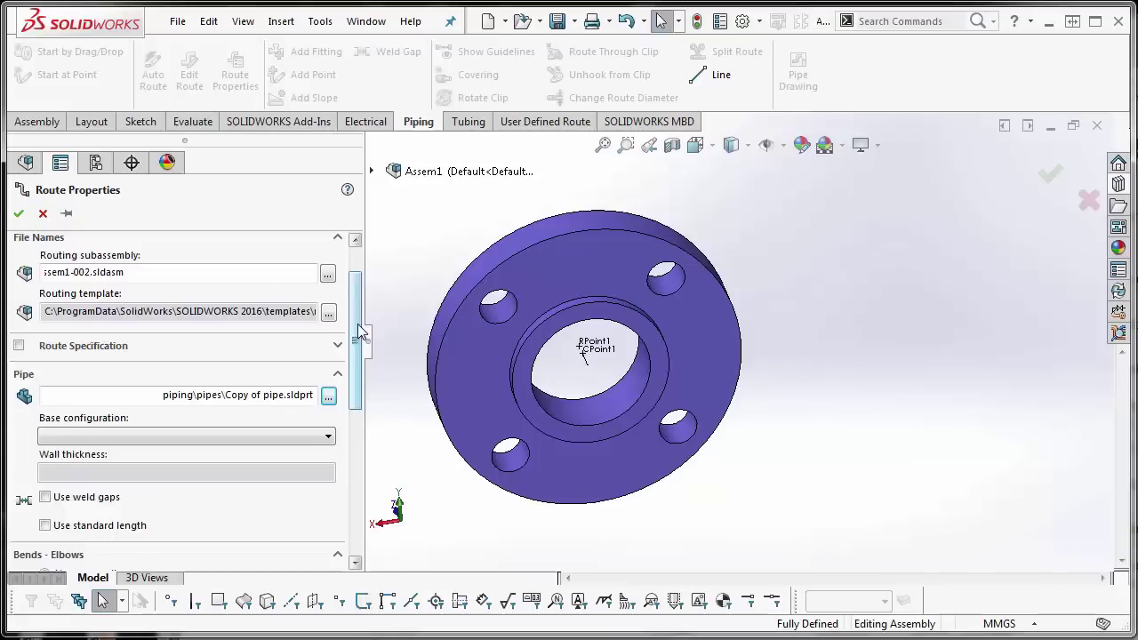
scroll(357, 332, down, 1)
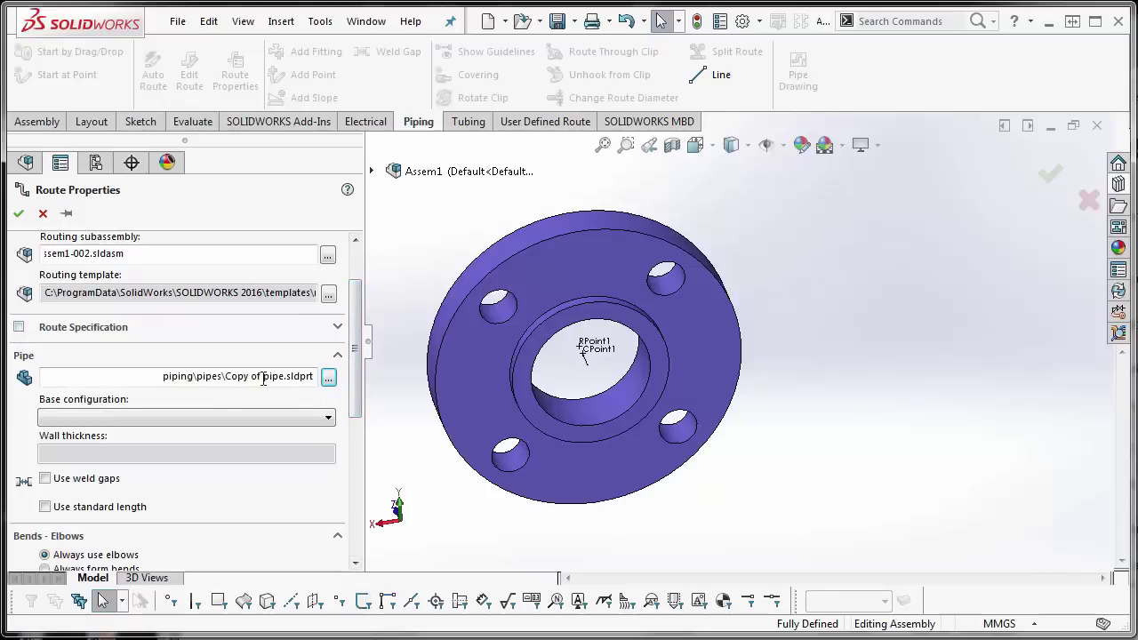
click(328, 382)
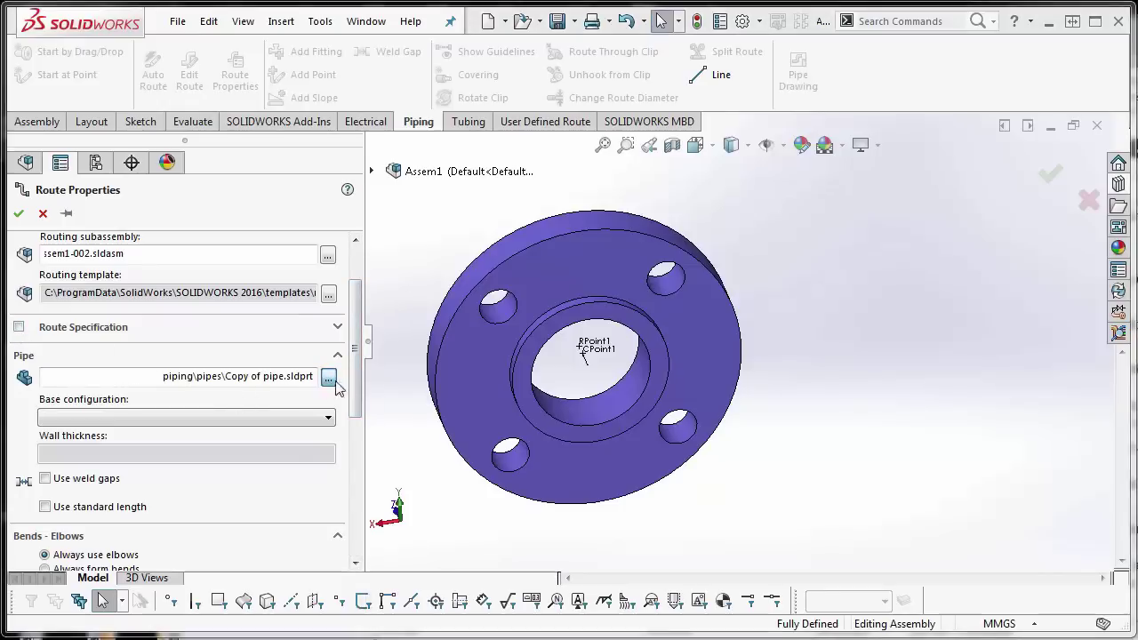
drag(700, 100, 637, 52)
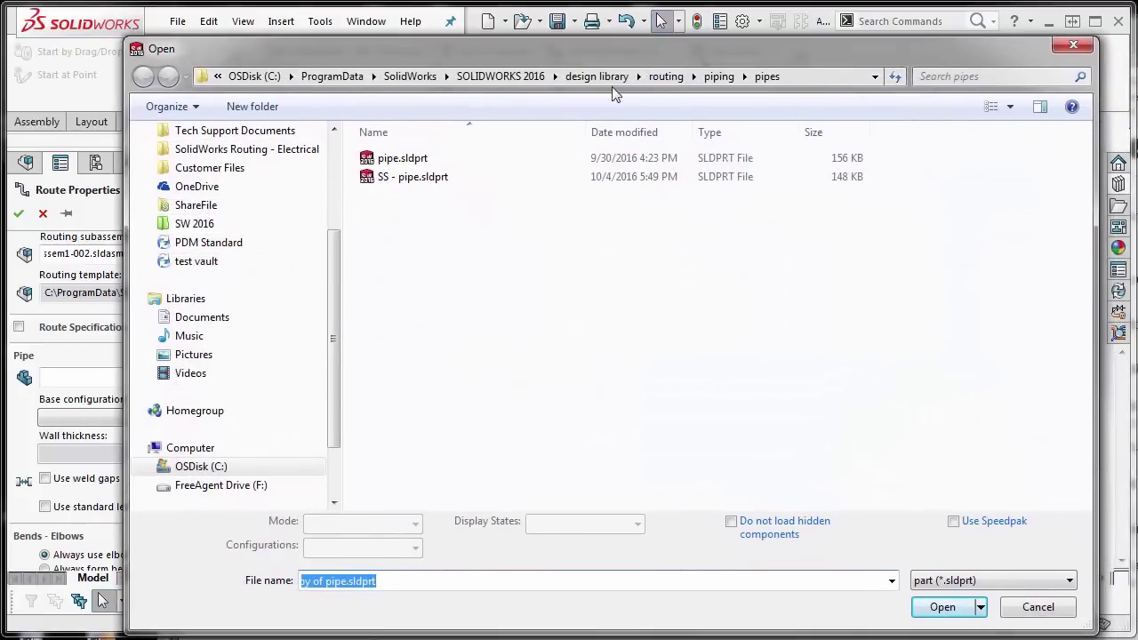
click(462, 177)
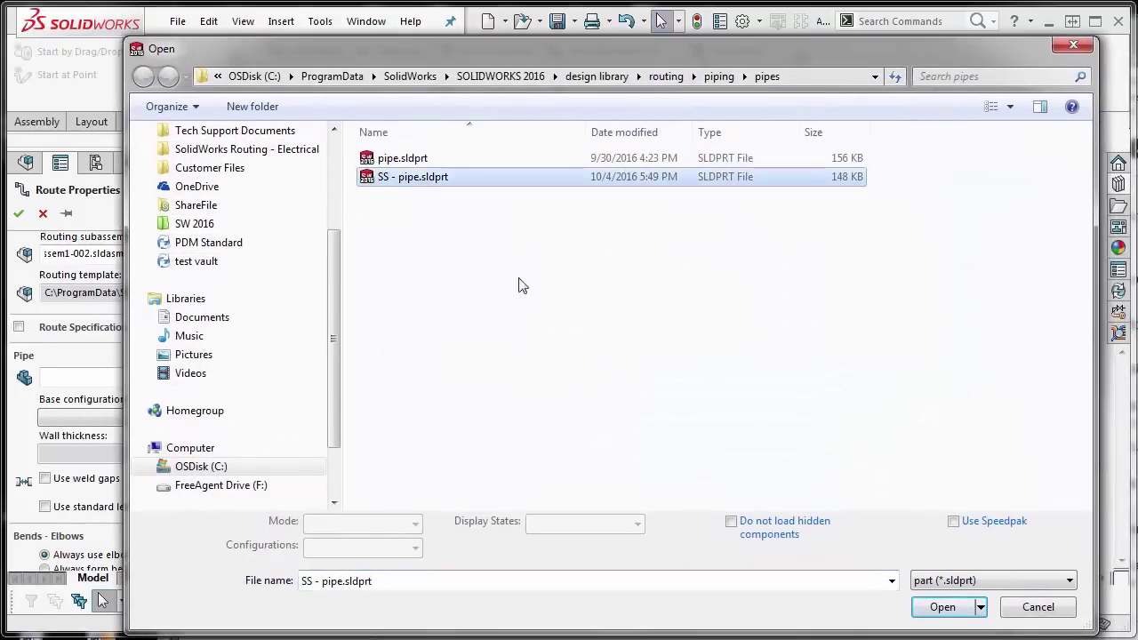
click(951, 613)
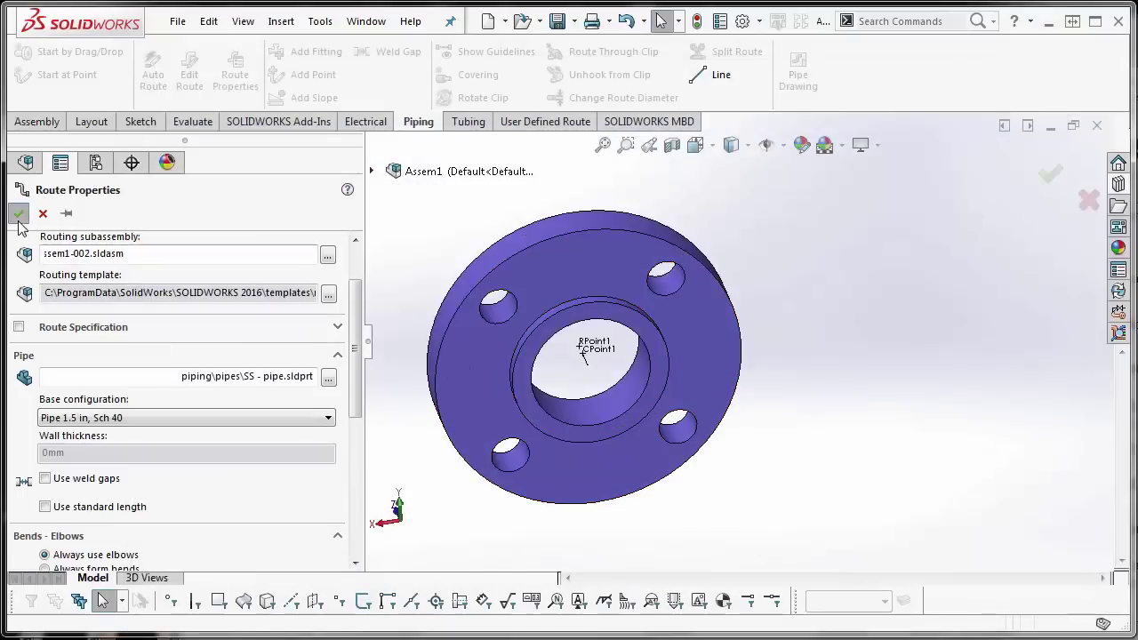
click(19, 217)
Step: Exit the route sketch and orbit and zoom out to view the stainless pipe on the flange
middle_drag(690, 343, 733, 293)
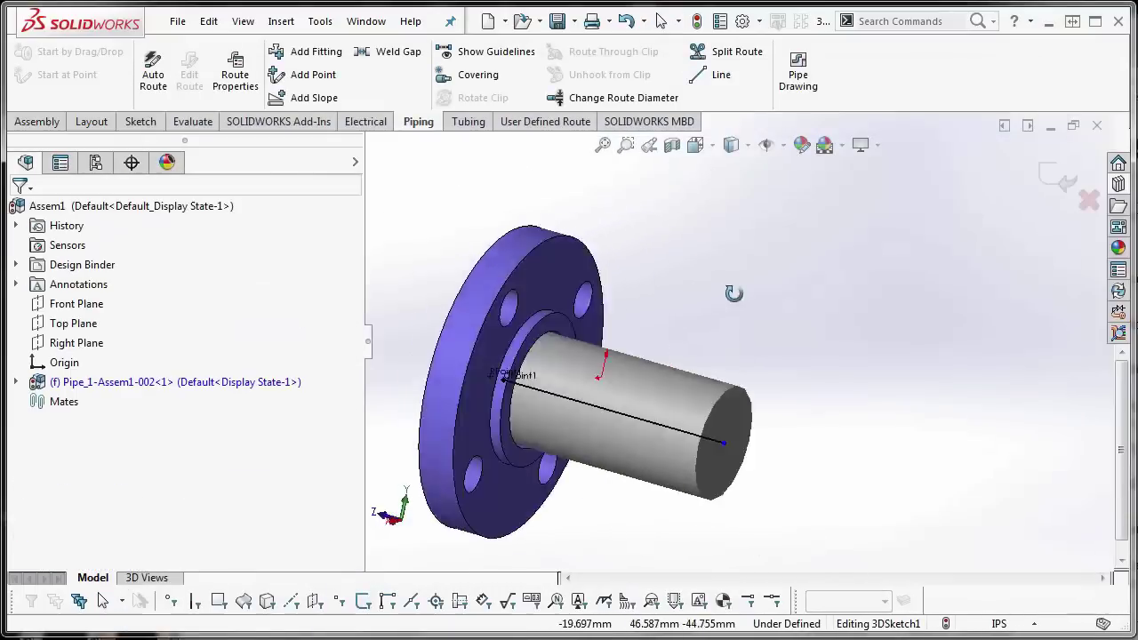
click(1059, 178)
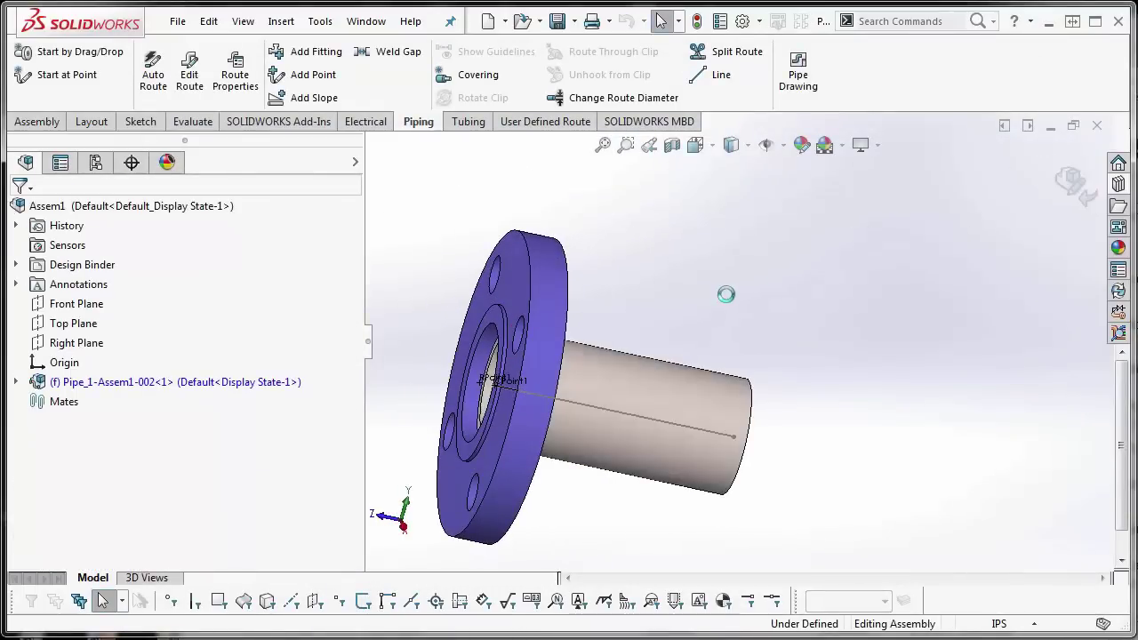
middle_drag(856, 257, 594, 307)
scroll(666, 317, down, 3)
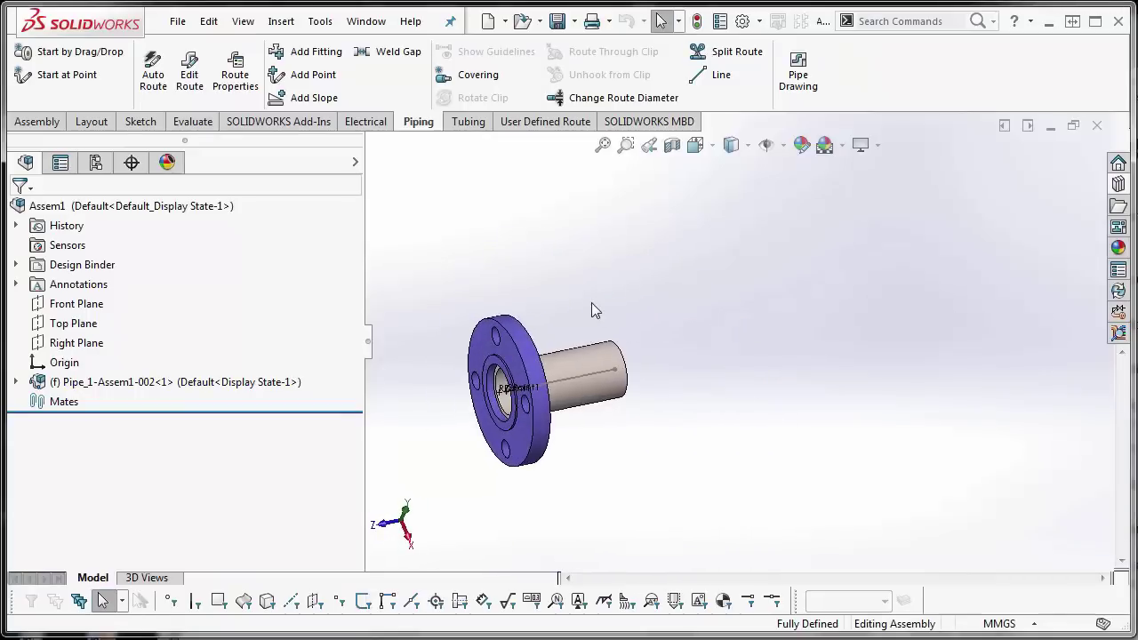
Step: Open the Pipe_1-Assem1-002 subassembly in its own window and save all modified documents
right_click(178, 384)
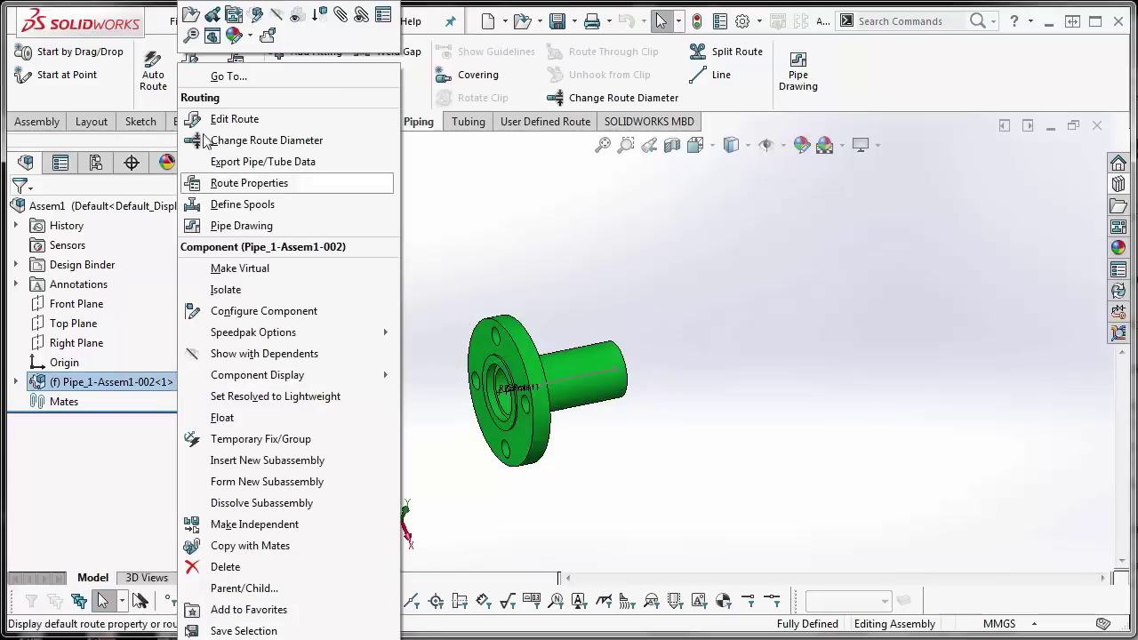
click(191, 14)
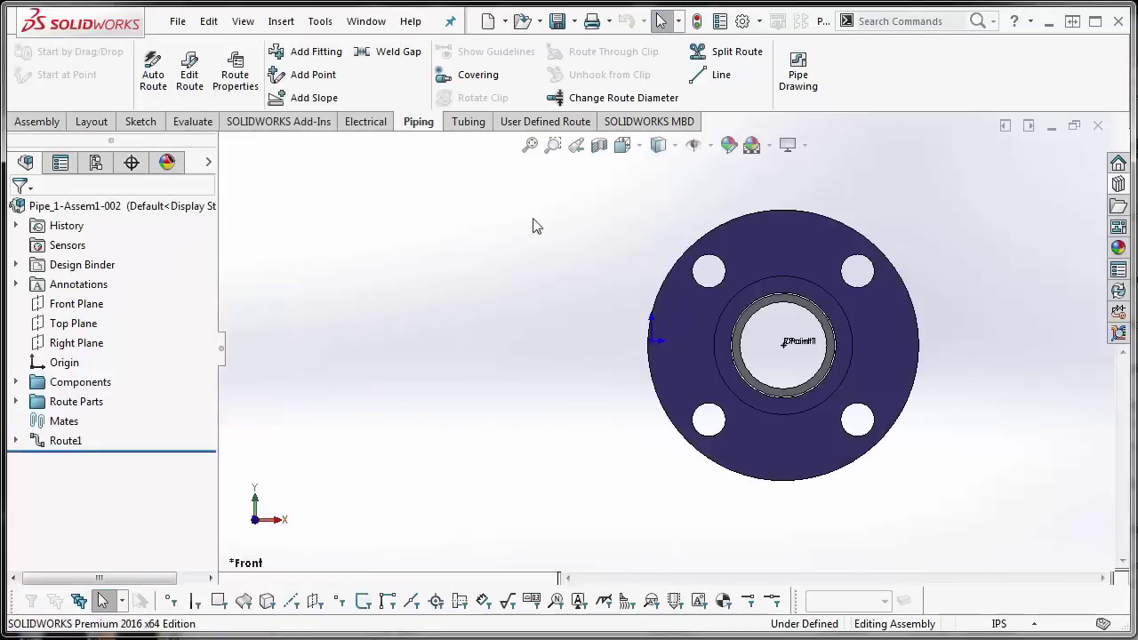
click(556, 22)
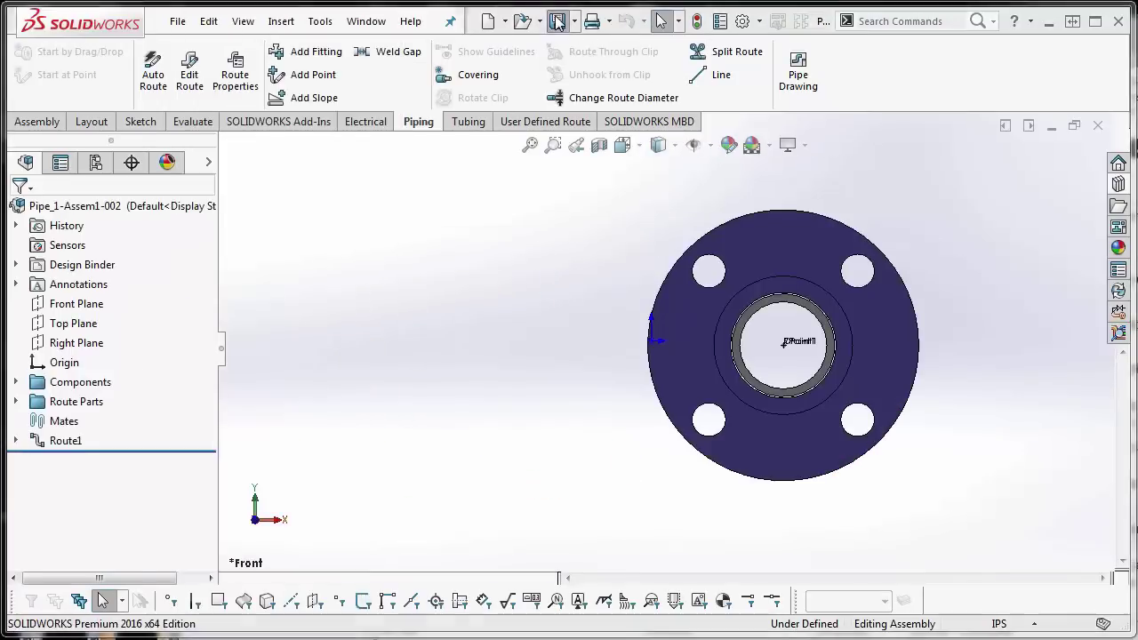
click(357, 274)
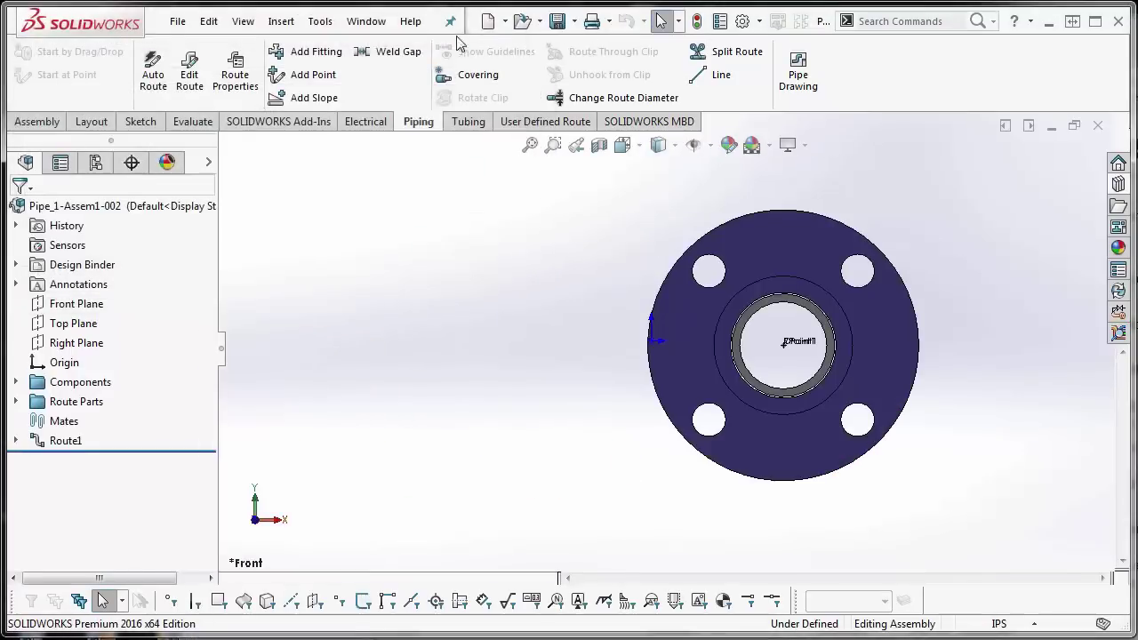
Step: Create a new drawing from the first template with an isometric view of the flange and pipe
click(504, 21)
click(511, 41)
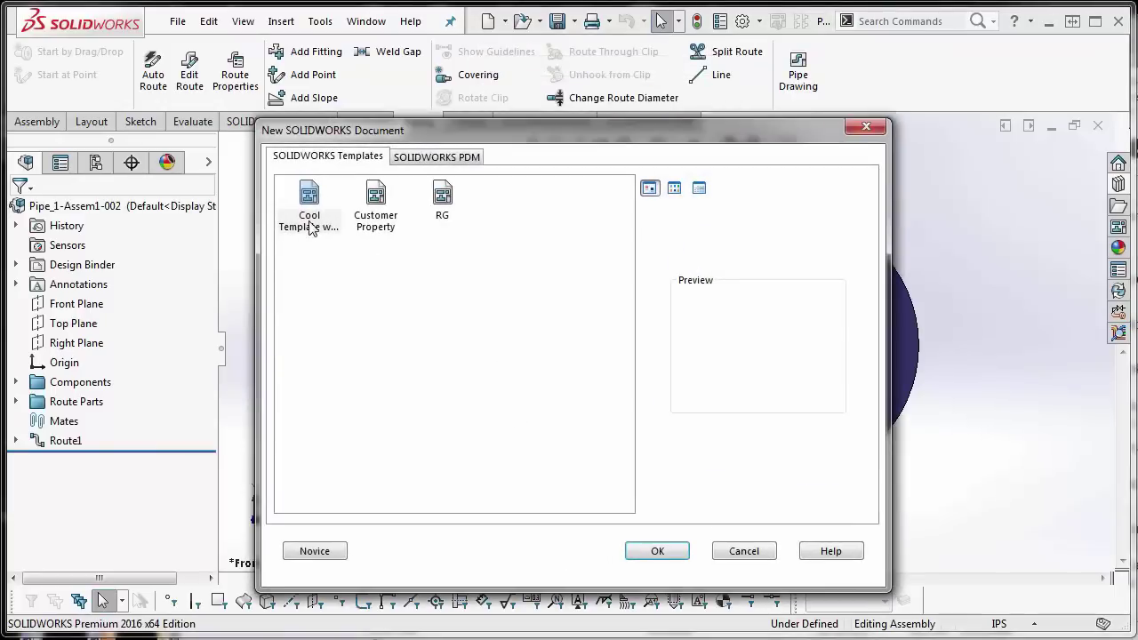
double_click(310, 213)
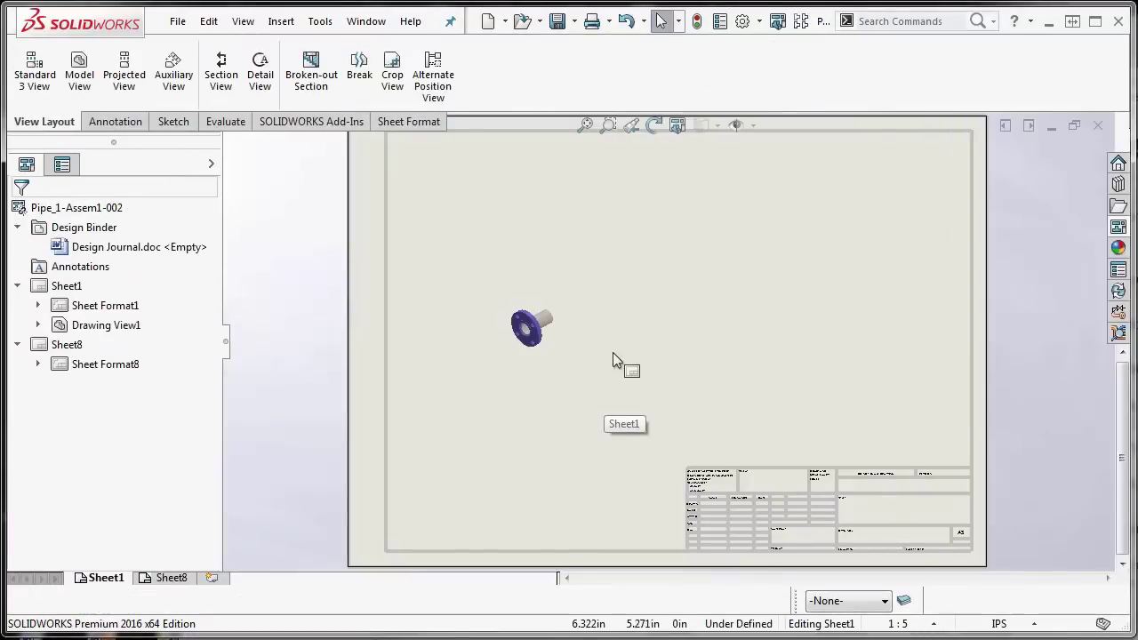
scroll(587, 376, down, 5)
Step: Insert a Bill of Materials for the isometric view and place it on Sheet1
click(561, 353)
right_click(561, 353)
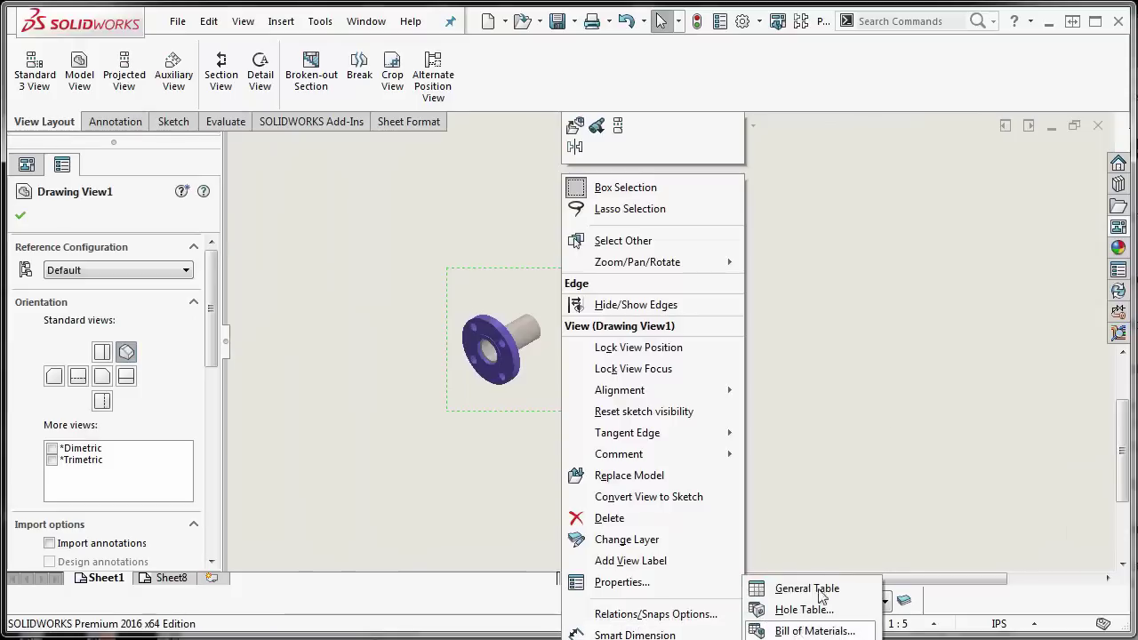
click(813, 630)
click(1051, 153)
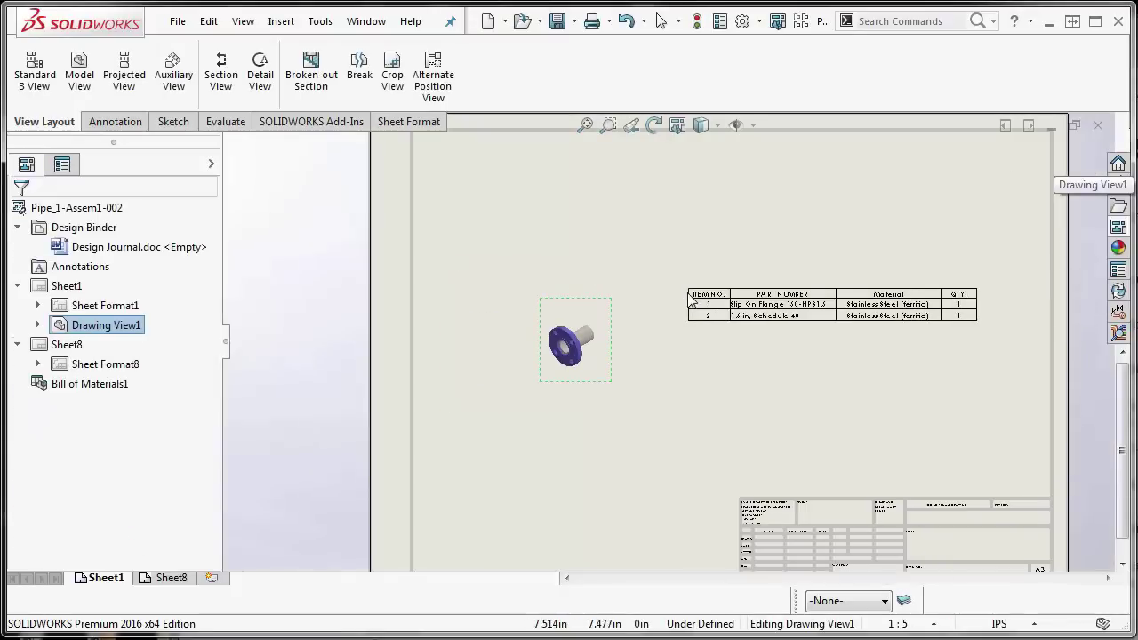
scroll(843, 348, down, 5)
click(842, 348)
scroll(777, 356, up, 2)
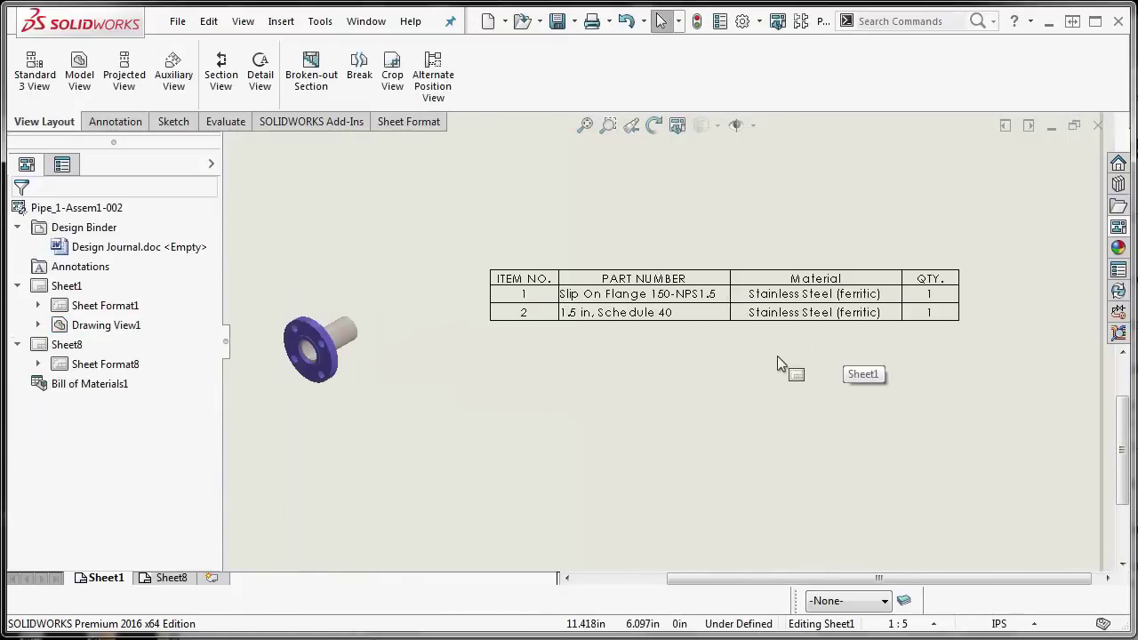
click(856, 309)
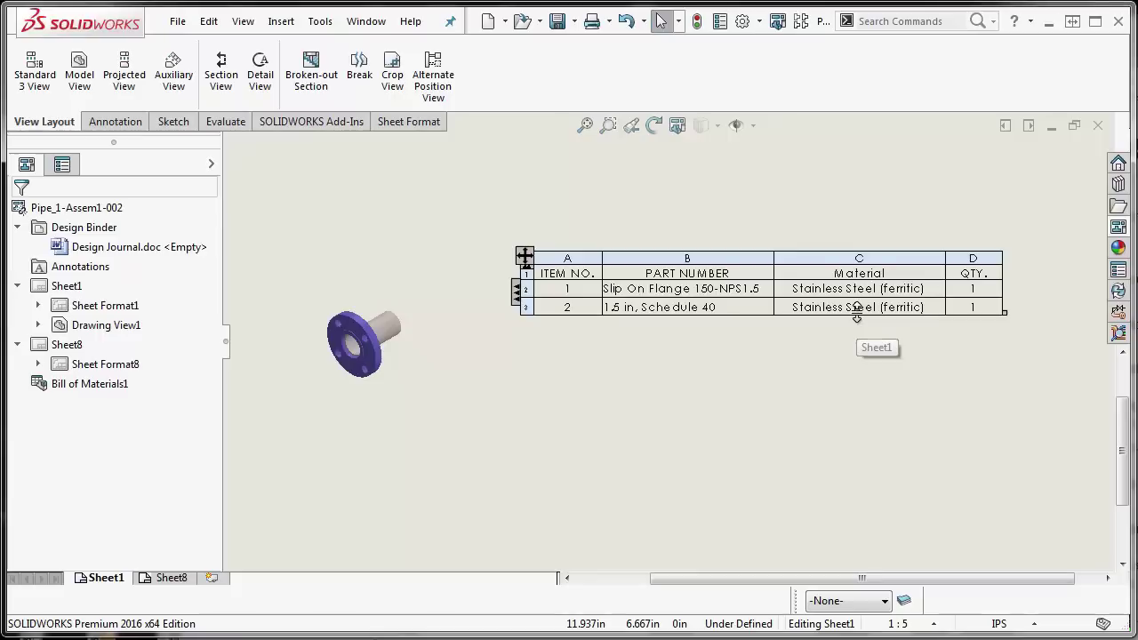